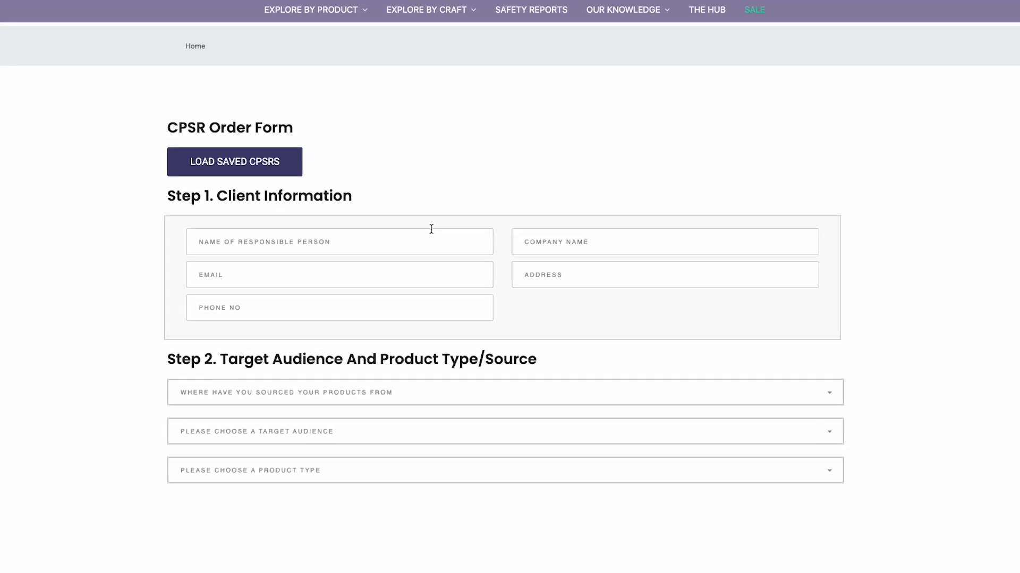
Enter the responsible person's name and the remaining company and contact details under Client Information
click(431, 272)
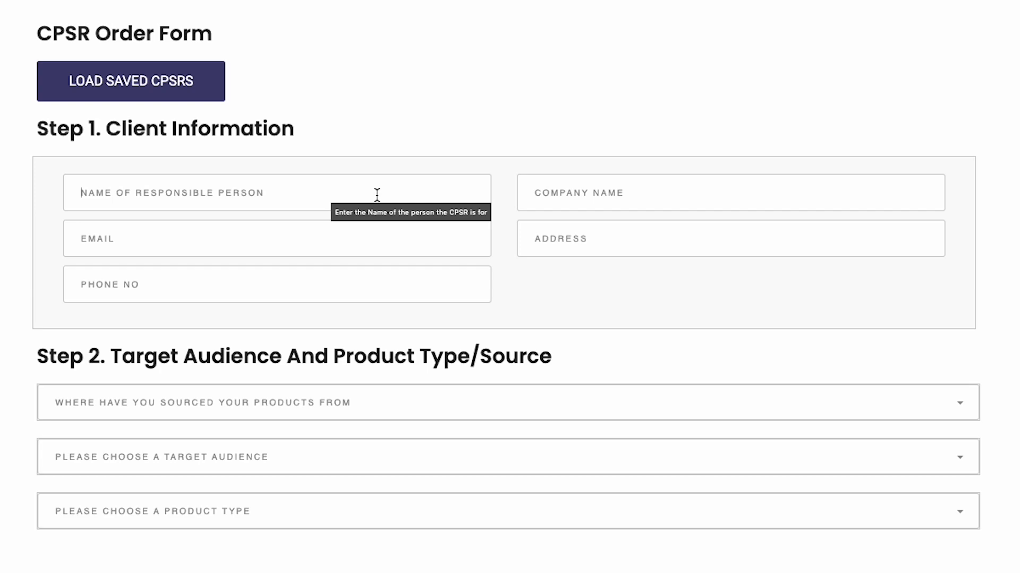
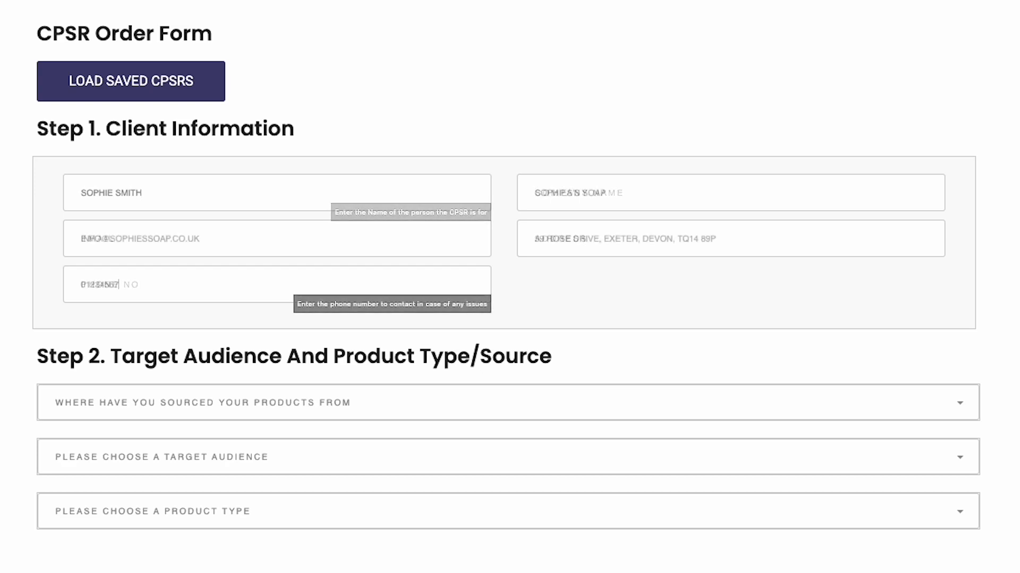
text(910)
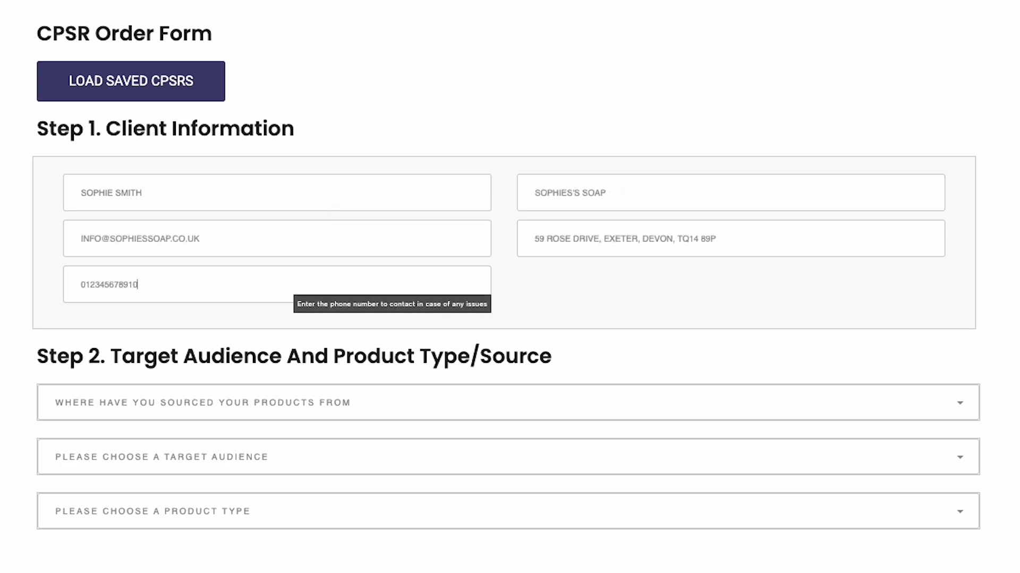
click(378, 404)
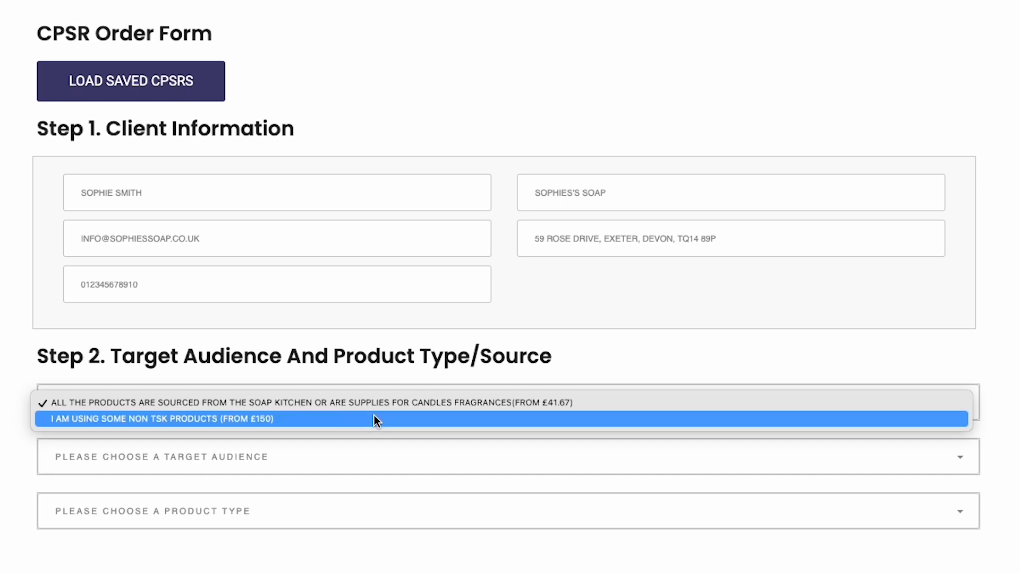
Set sourcing to all products from The Soap Kitchen, audience to General Population, product type to Bath Bombs
click(286, 404)
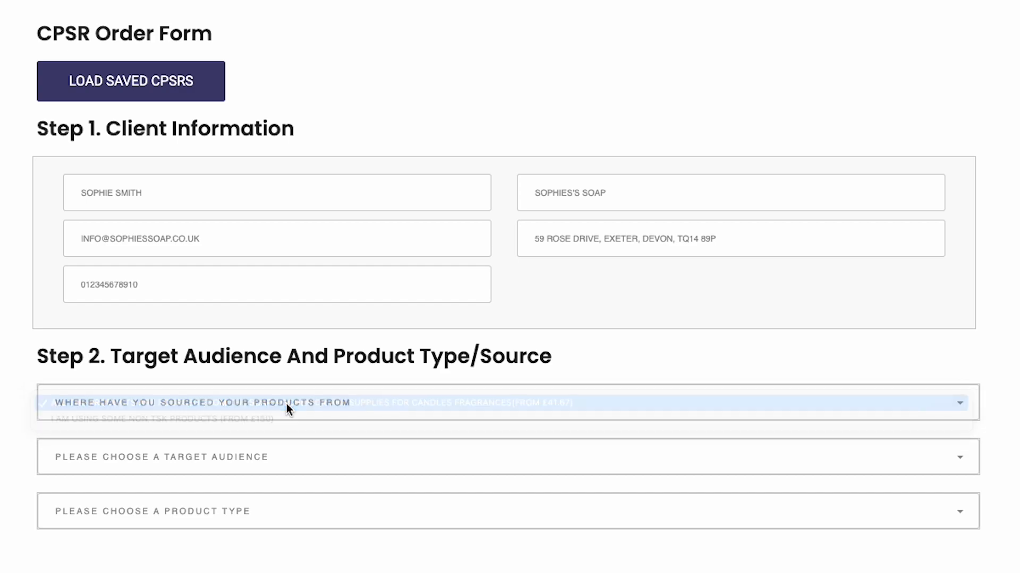
click(254, 451)
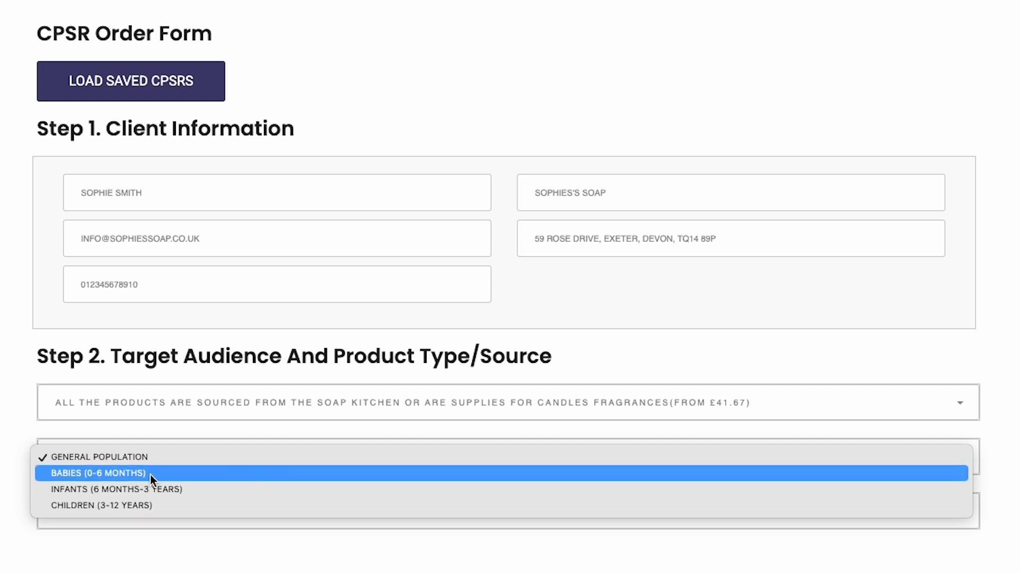
click(127, 463)
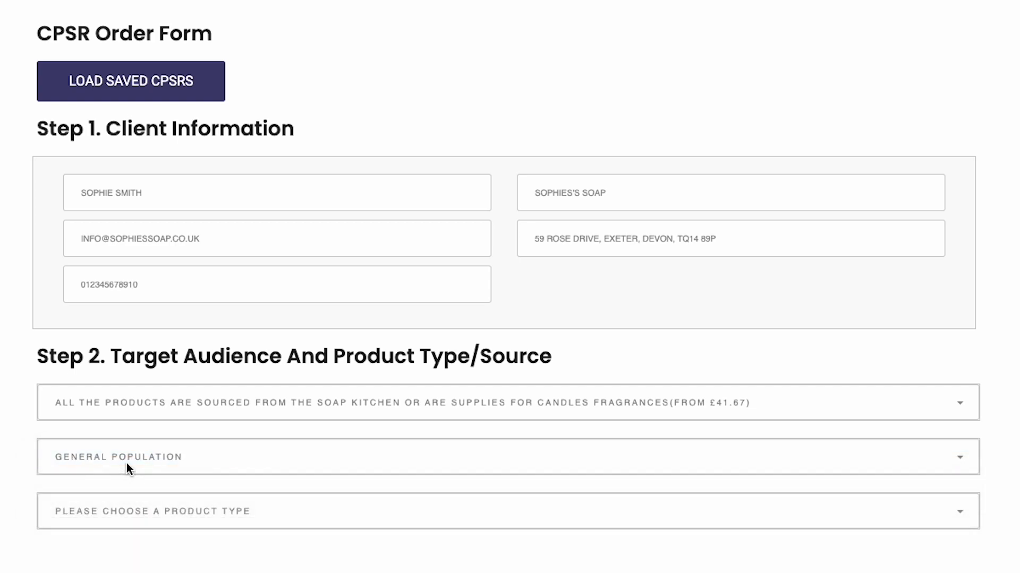
scroll(129, 464, down, 3)
click(129, 403)
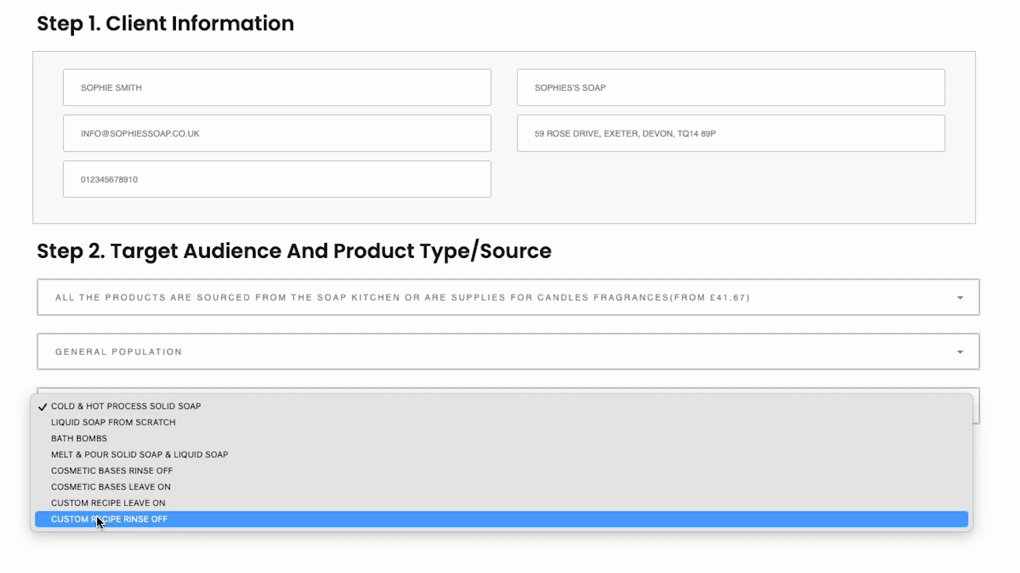
click(100, 445)
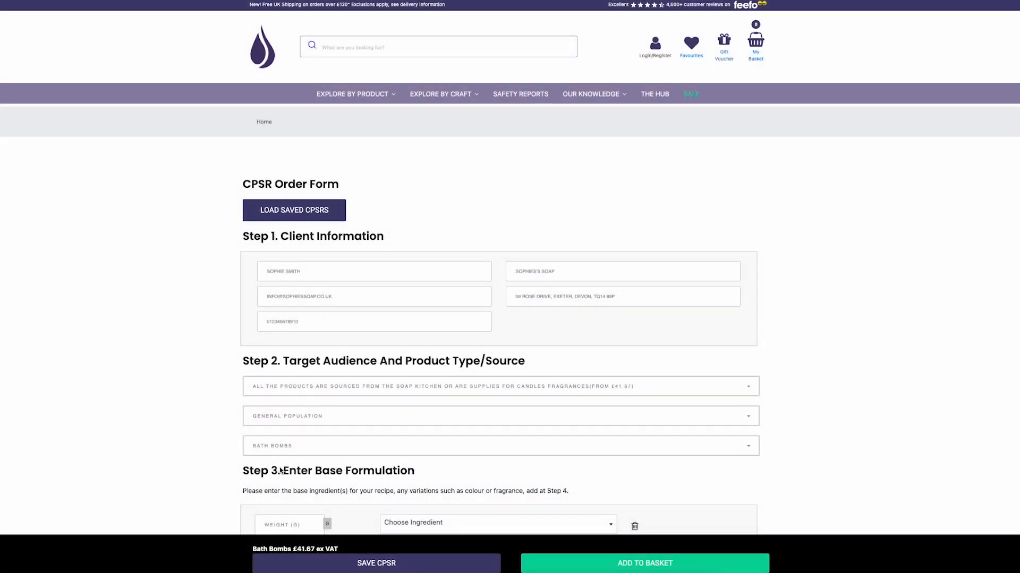
Add 200 g of Citric Acid Fine Granular and start a second base ingredient row
scroll(281, 468, down, 3)
scroll(280, 471, down, 5)
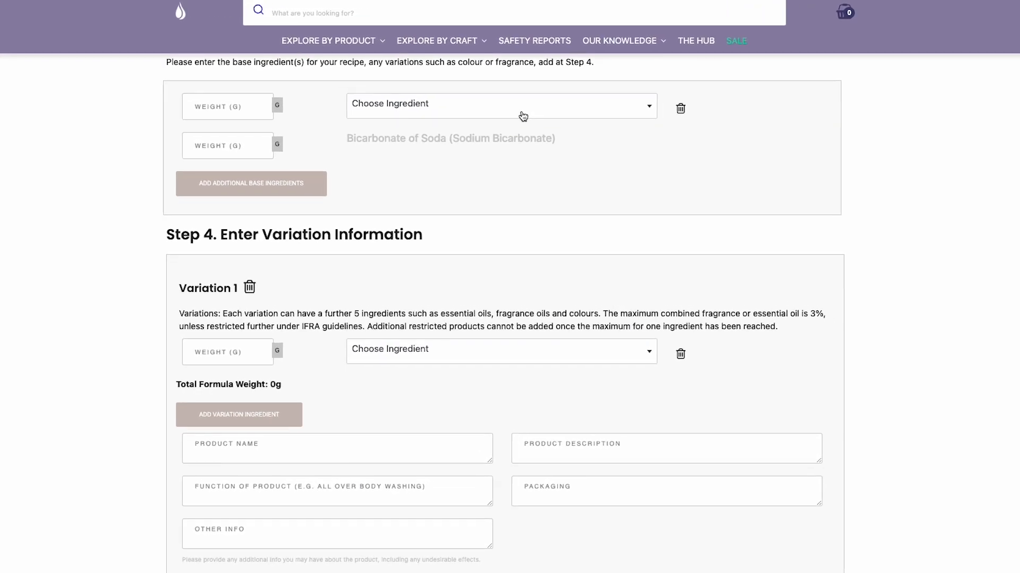
click(523, 117)
text(cit)
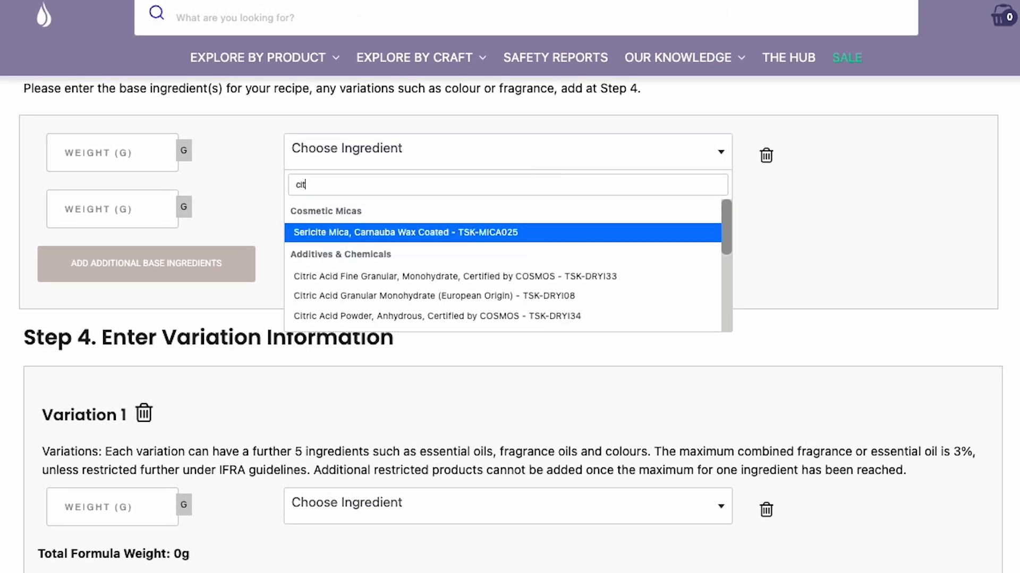
text(ric)
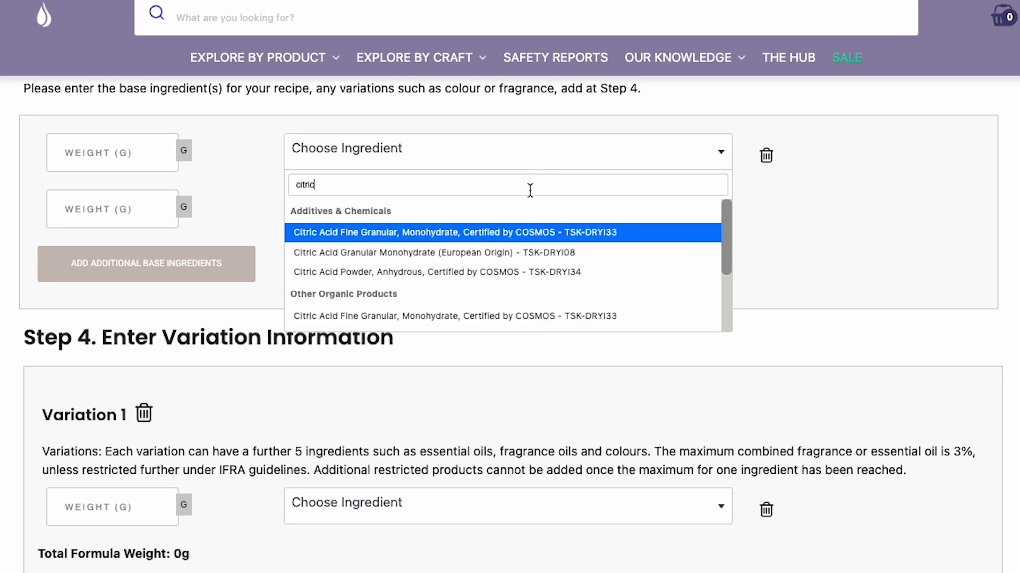
click(459, 239)
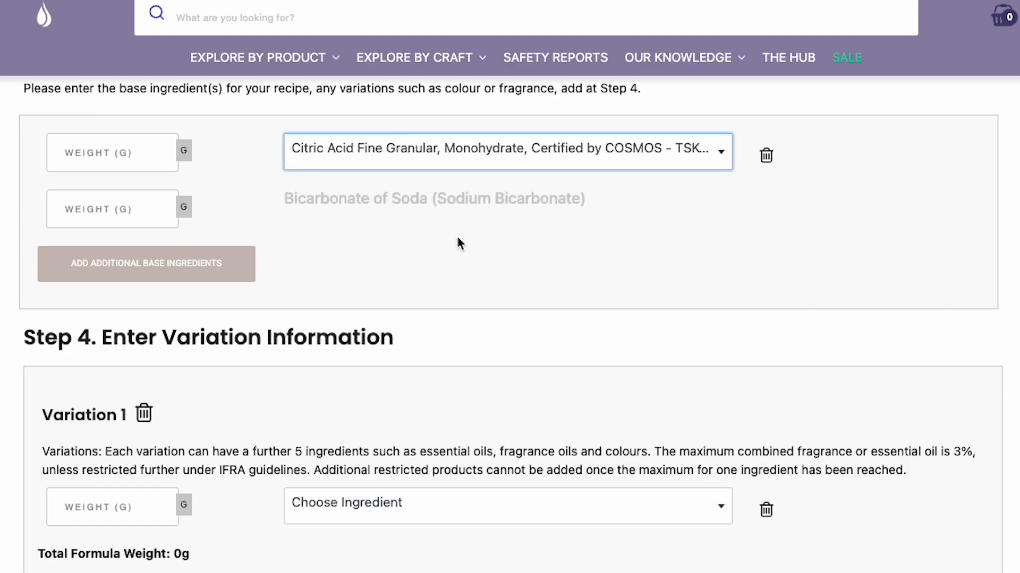
click(138, 160)
text(200)
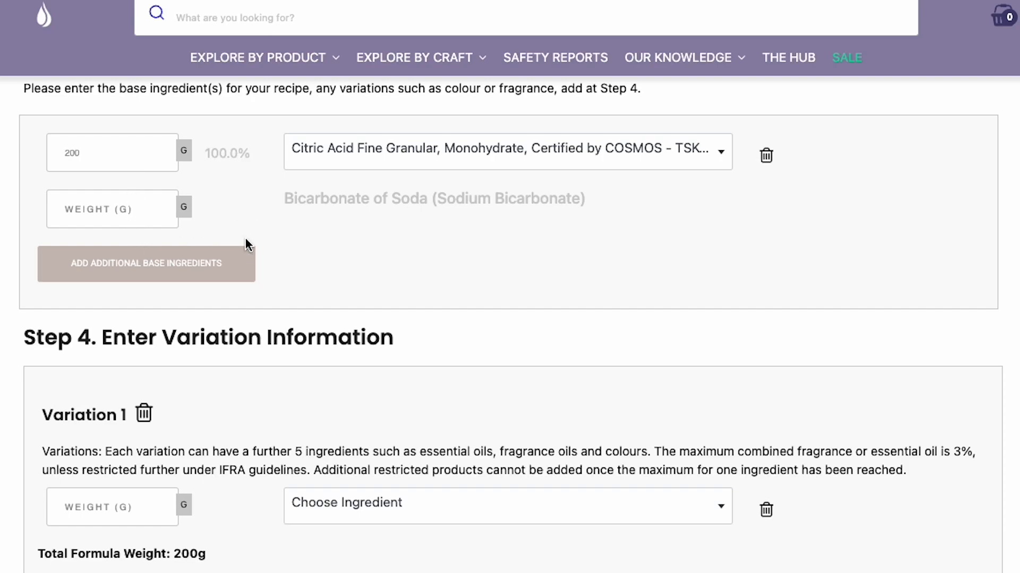
click(207, 269)
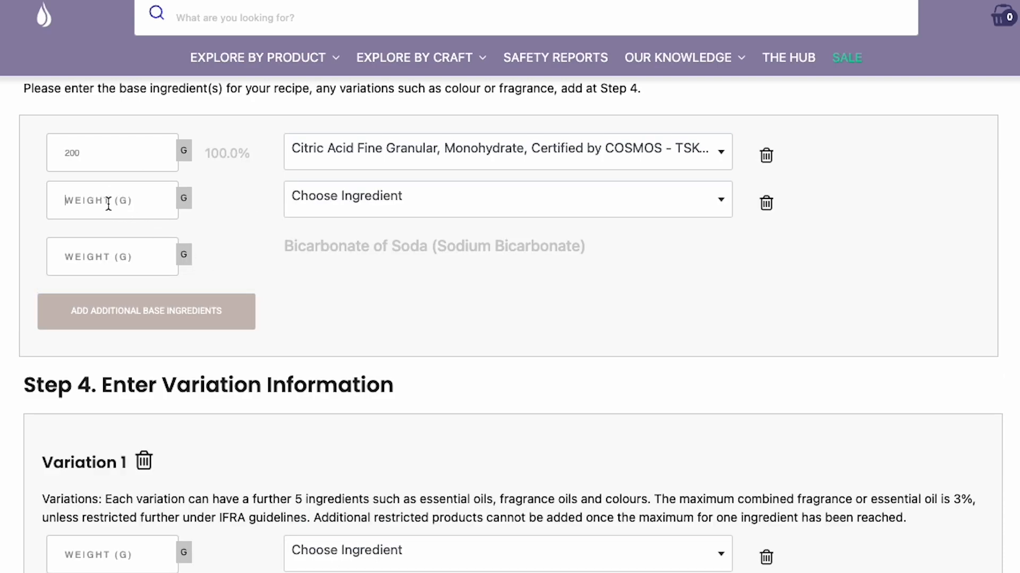
click(316, 194)
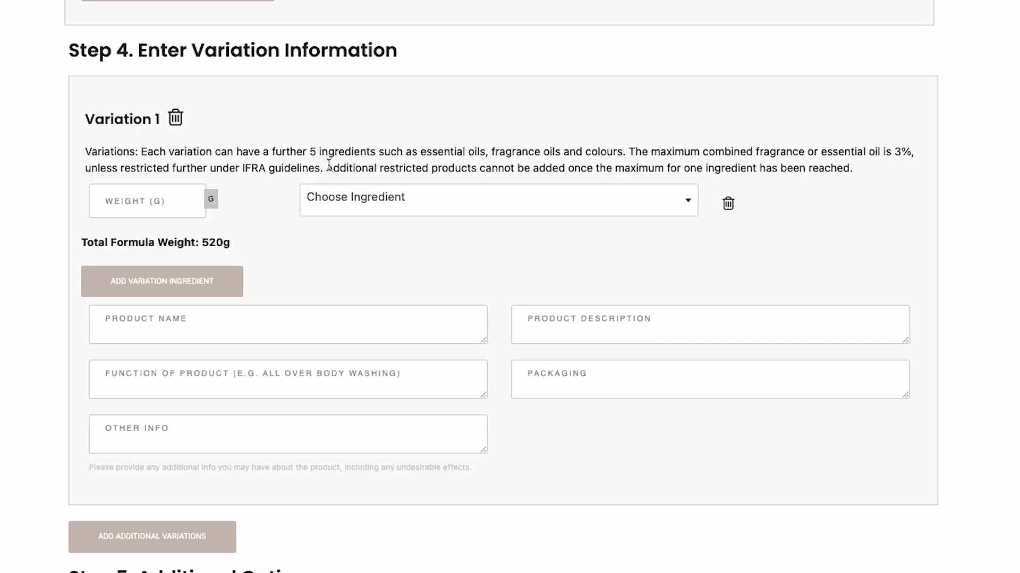
Add 10 g of Strawberry Fragrance to Variation 1 and add another ingredient row
click(470, 241)
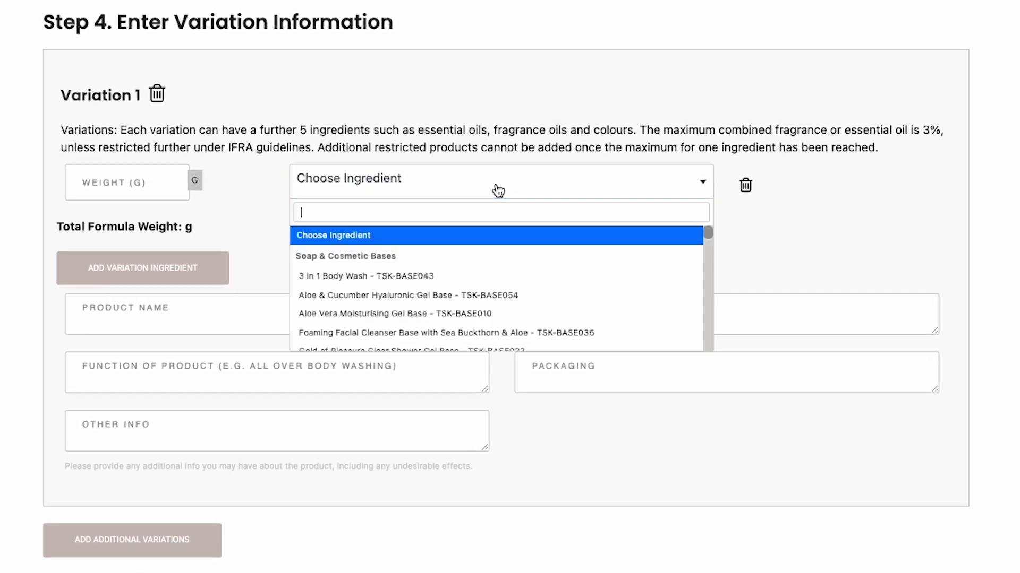
text(strawberry)
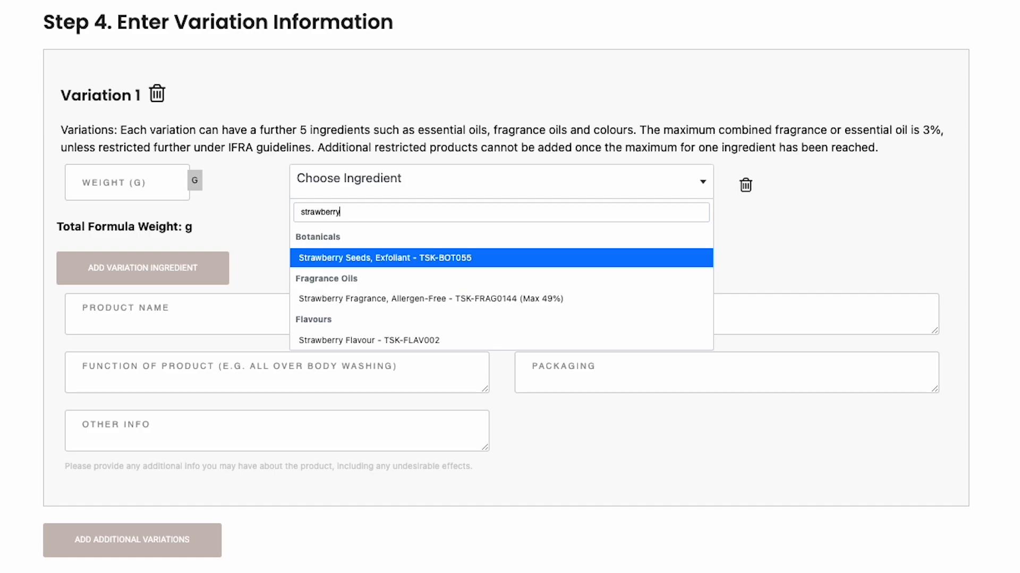
click(344, 299)
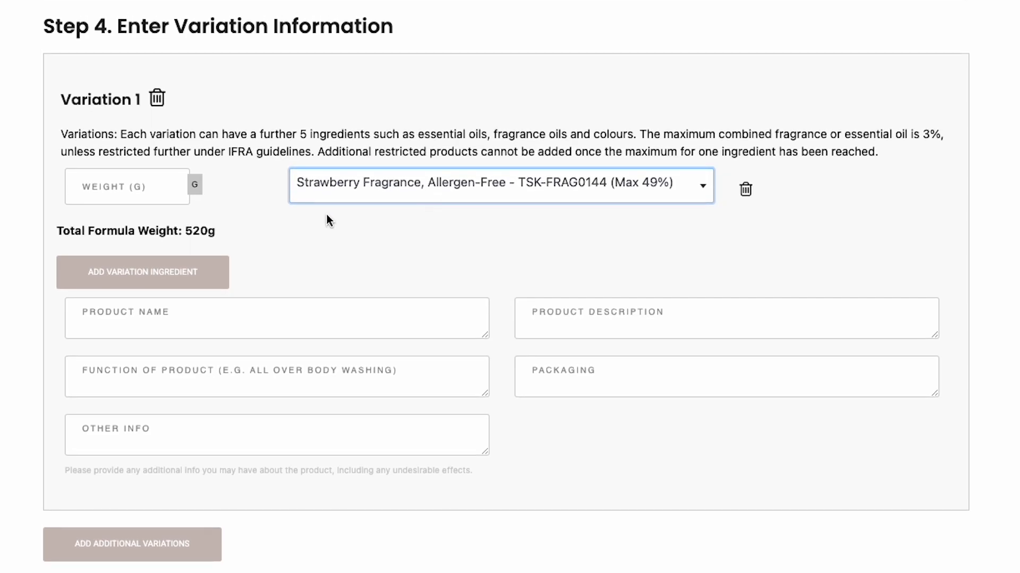
click(138, 185)
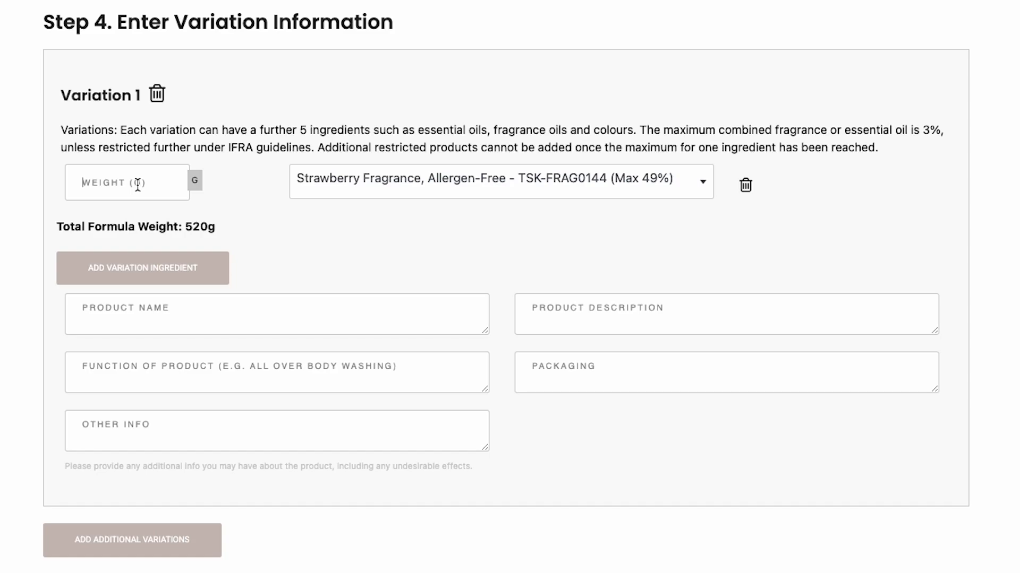
text(10)
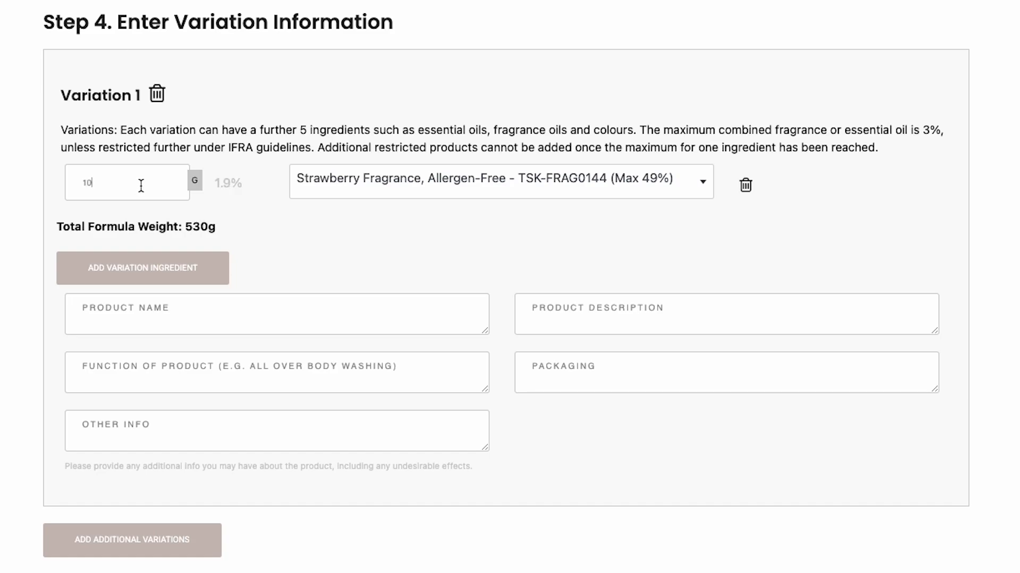
click(154, 269)
click(135, 234)
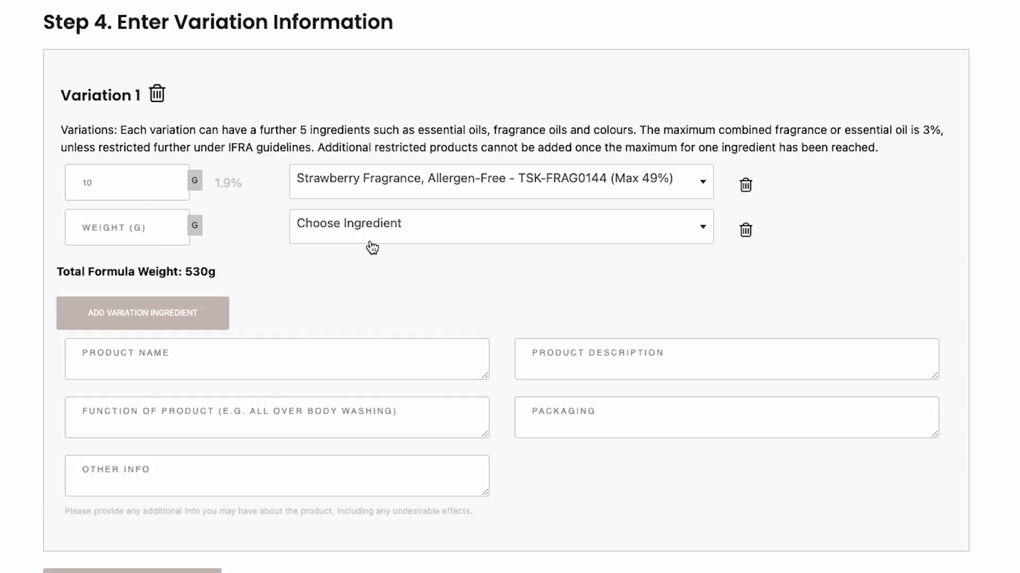
Add 4 g of Ultramarine Pink Powder to the second Variation 1 row
click(432, 240)
text(Ultramarine)
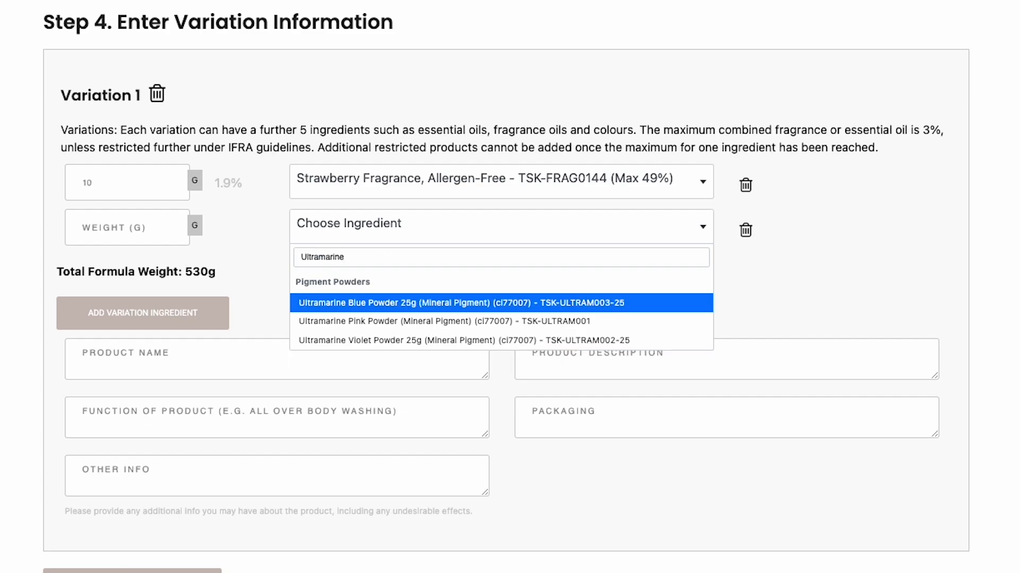
click(359, 303)
click(337, 344)
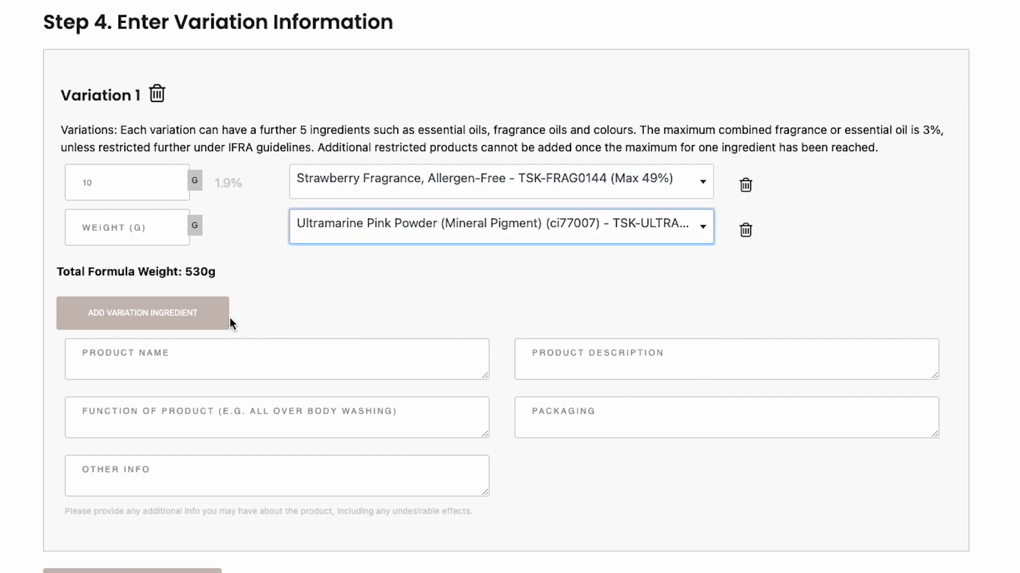
click(135, 227)
text(4)
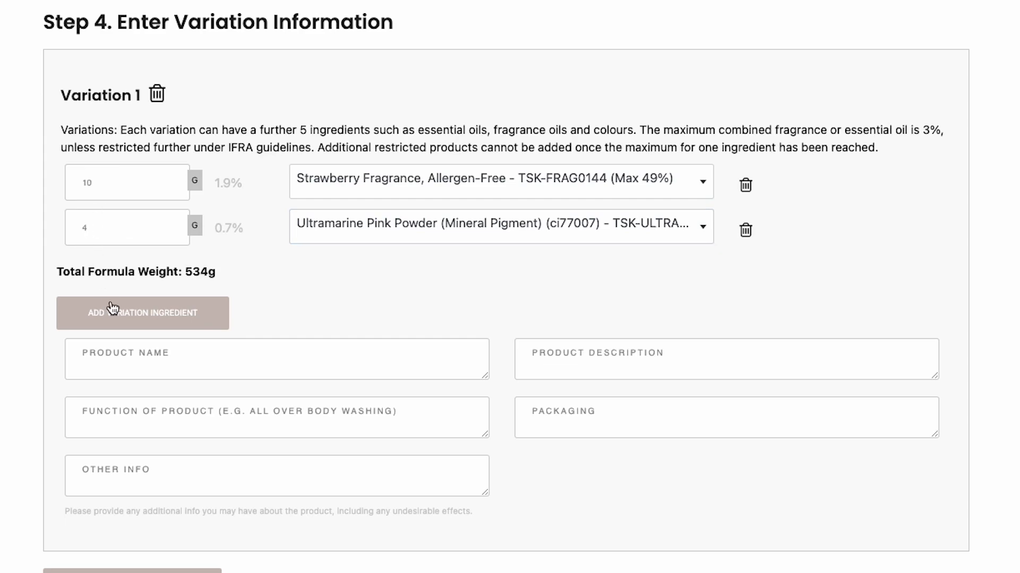
Name the product 'STRAWBERRY BATH BOMB' and paste in its strawberry-scented pink bath bomb description
click(271, 361)
text(STRAWBERRY BATH BOMB)
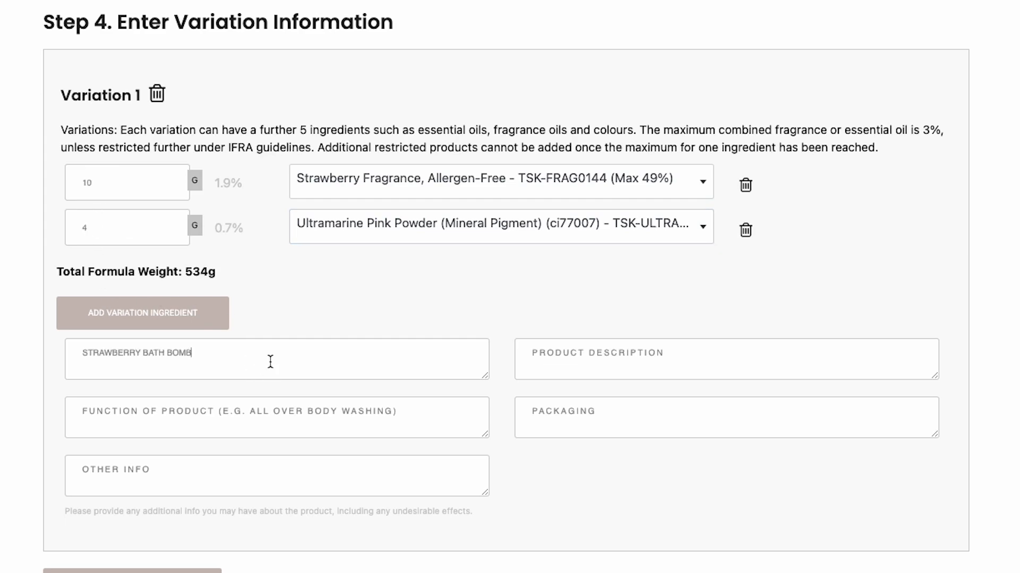
click(619, 344)
click(605, 357)
text(PINK BATH BOMB SCENTED WITH STRAWBERRY.)
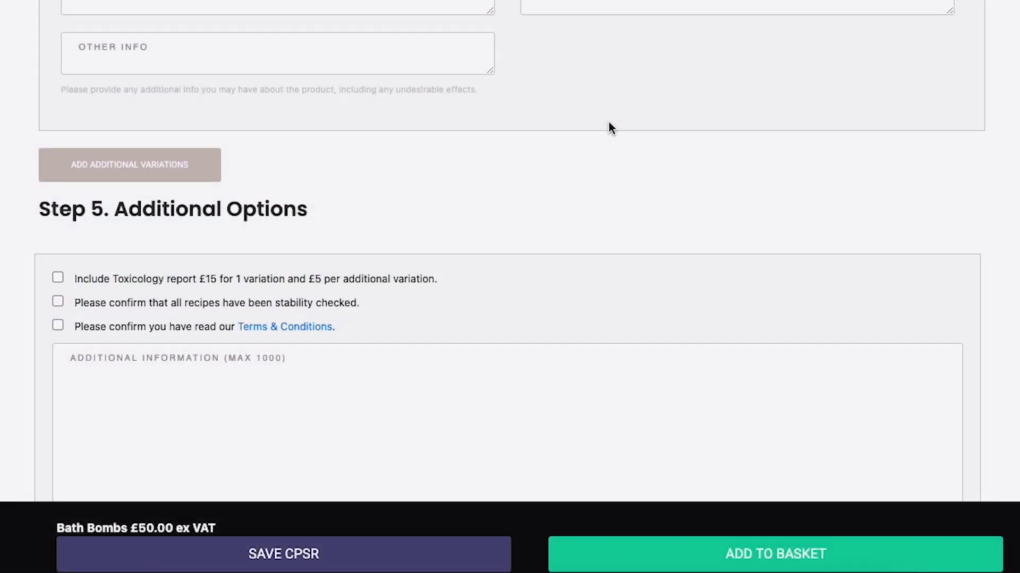
Confirm all recipes are stability checked and leave the toxicology report out of the order
scroll(607, 127, down, 3)
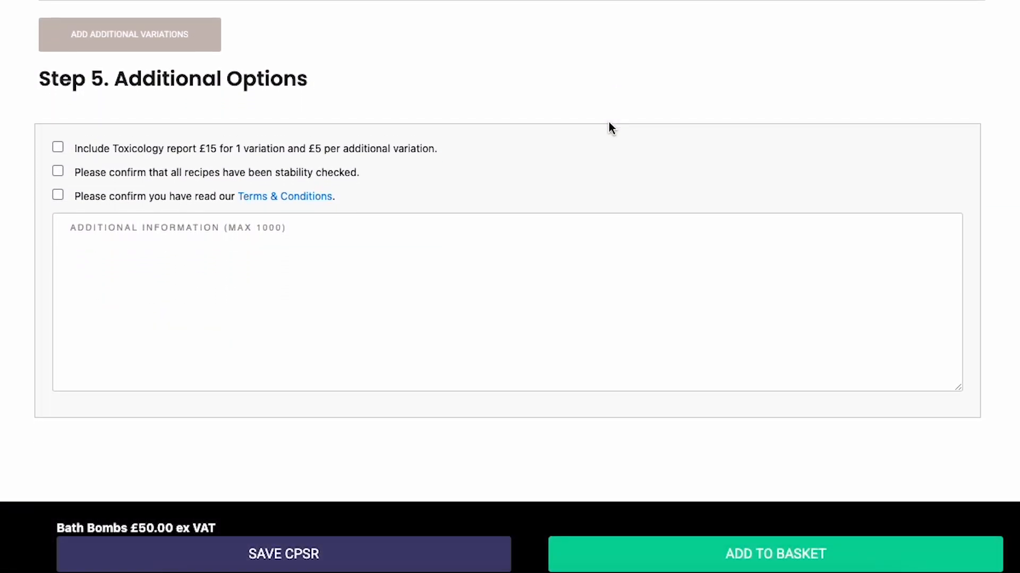
click(58, 140)
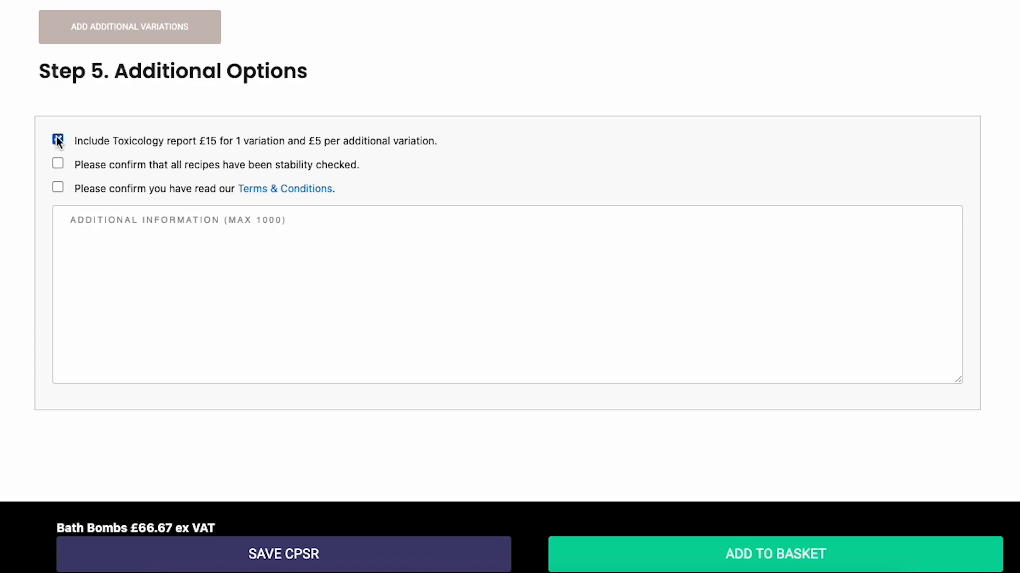
click(57, 164)
click(58, 139)
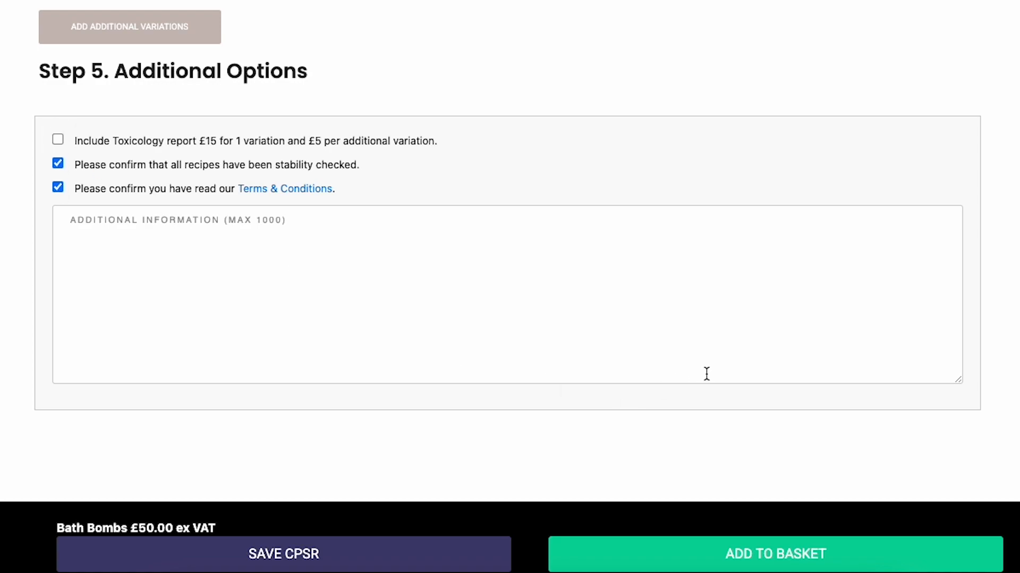
Add the Bath Bombs CPSR to the basket and reopen it from the cart
click(763, 554)
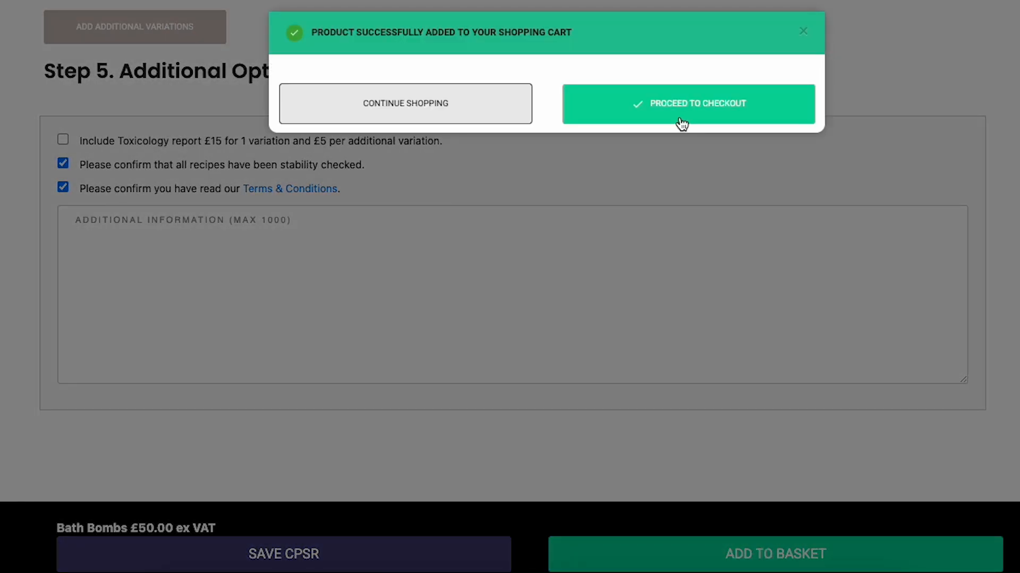
click(682, 124)
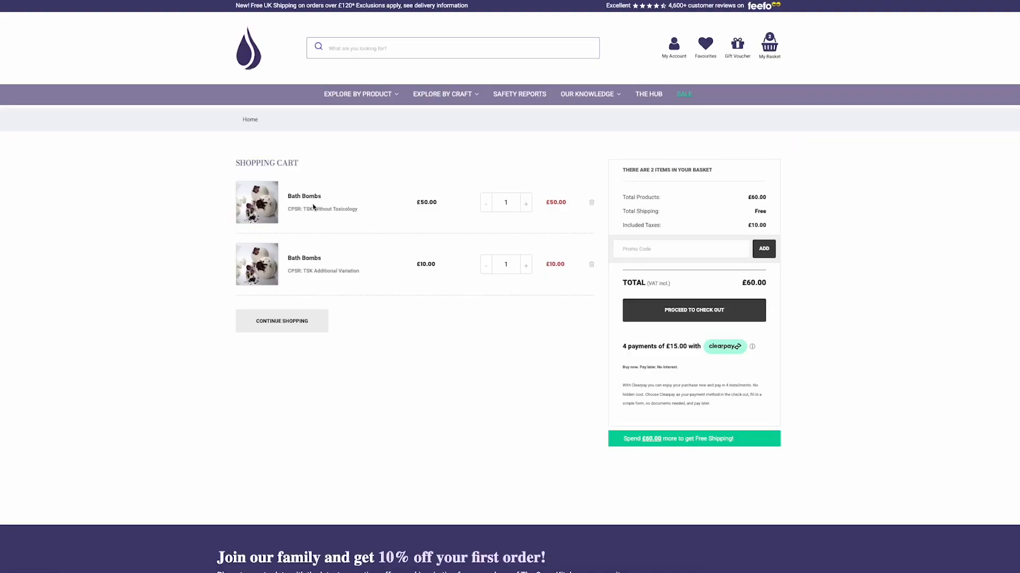
click(297, 198)
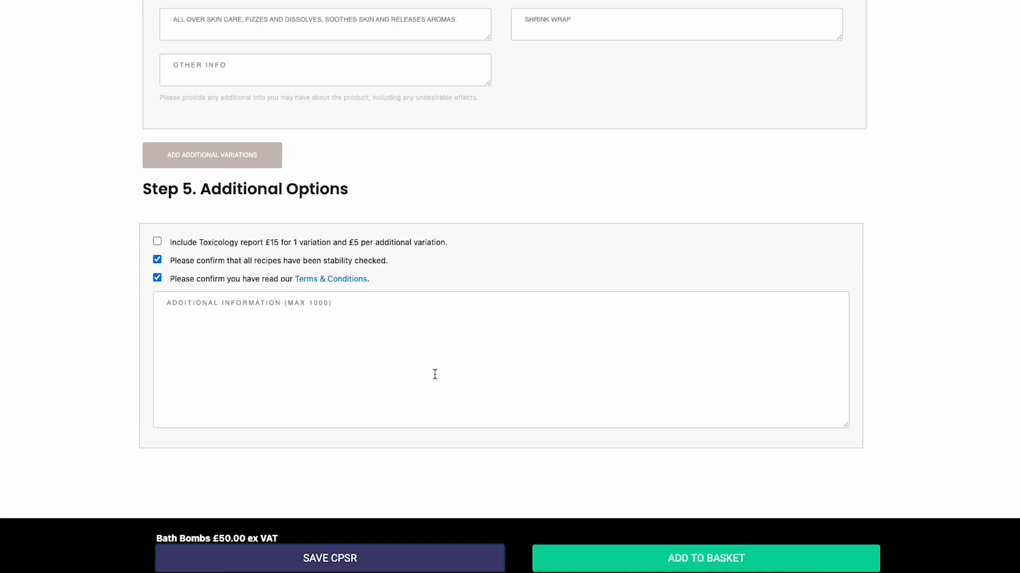
Save the current CPSR with the save name 'Bath Bombs'
click(338, 567)
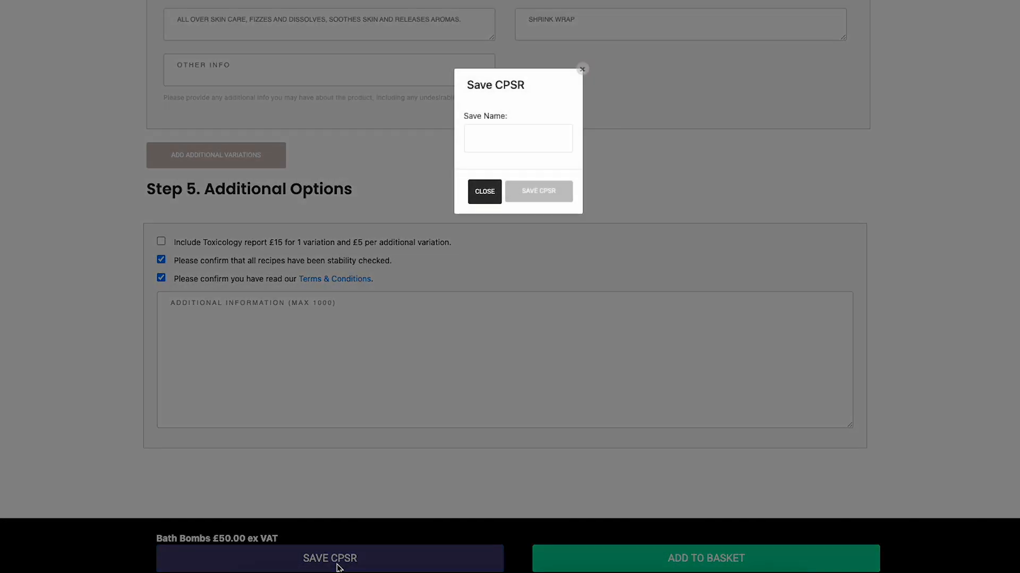
click(482, 142)
text(Bath Bombs)
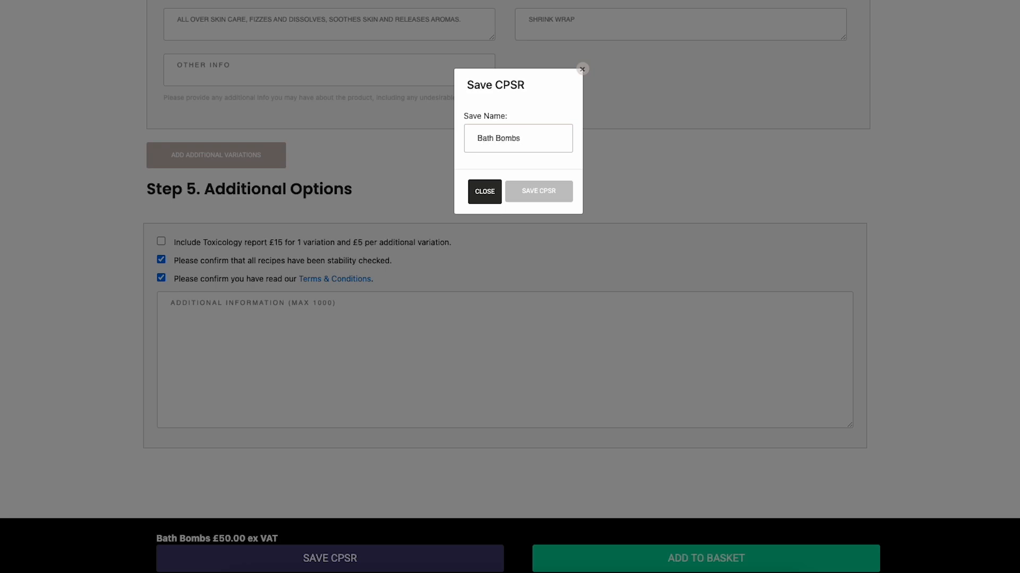
click(543, 195)
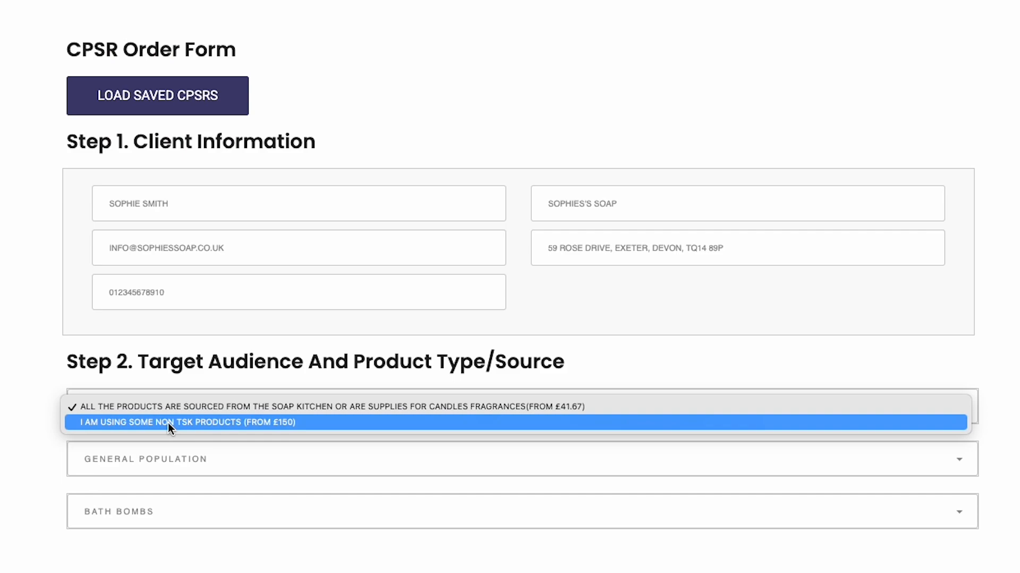
Declare that some non-TSK products are used, keeping General Population and Bath Bombs
click(167, 423)
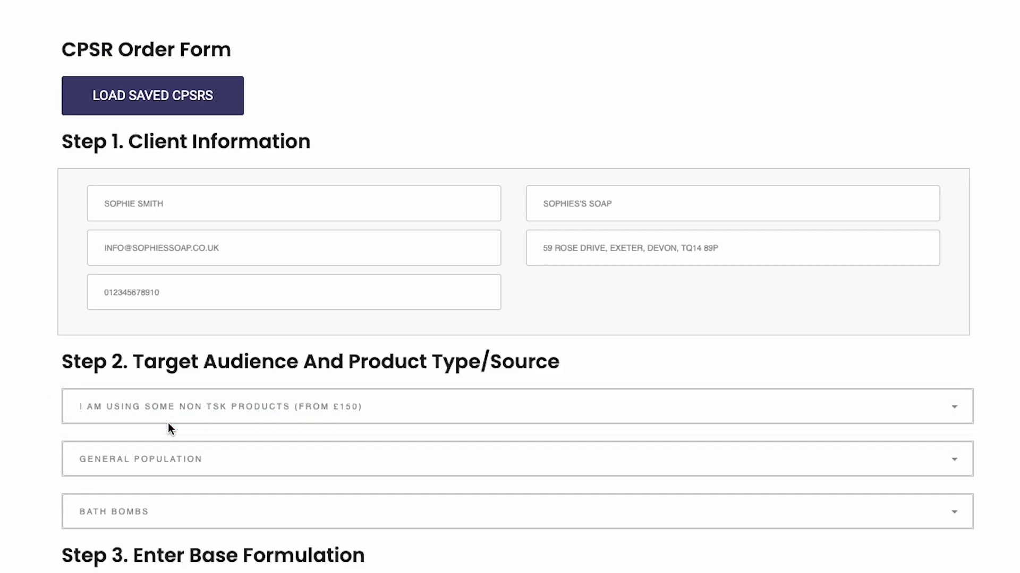
click(157, 449)
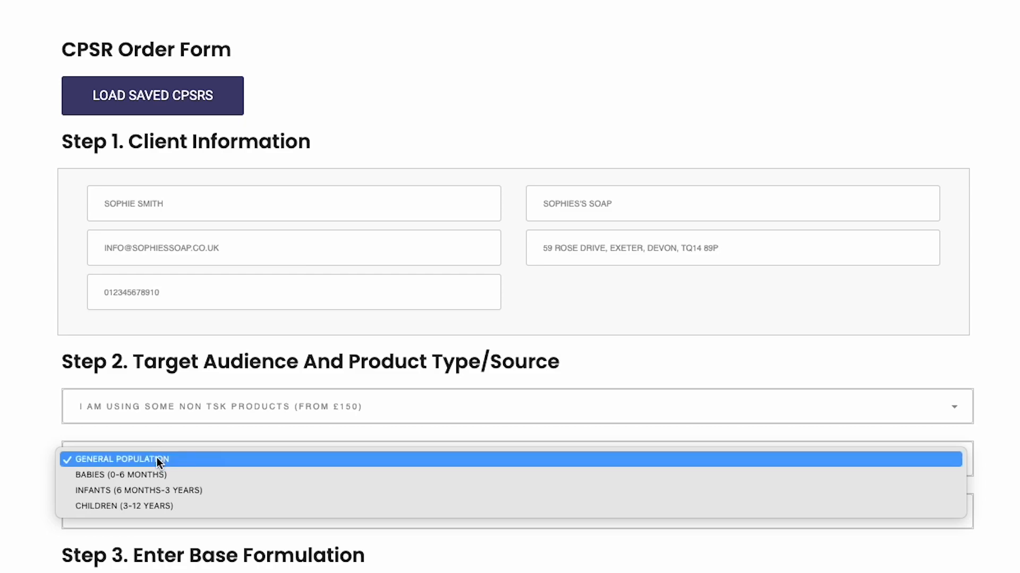
click(158, 460)
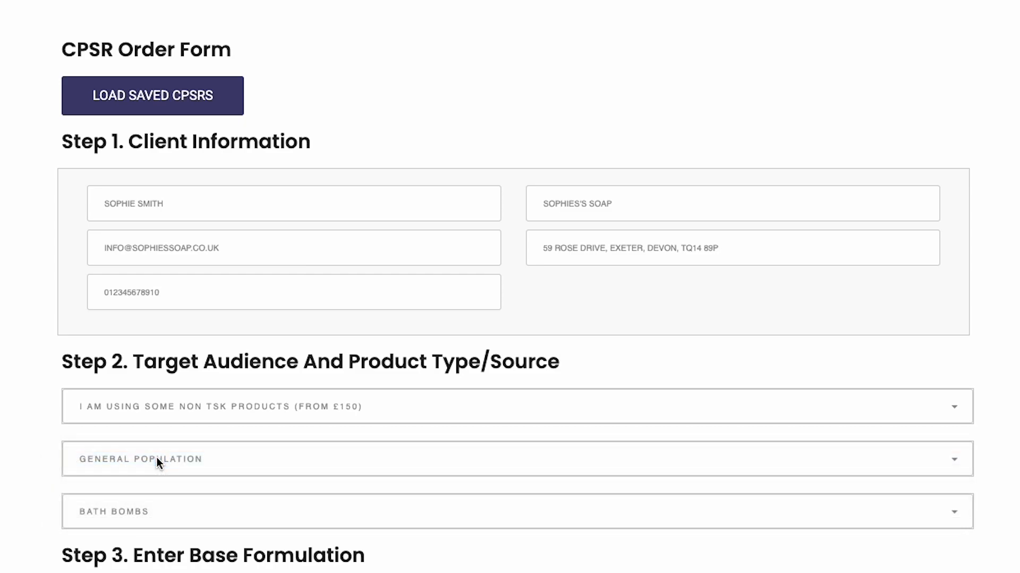
click(136, 514)
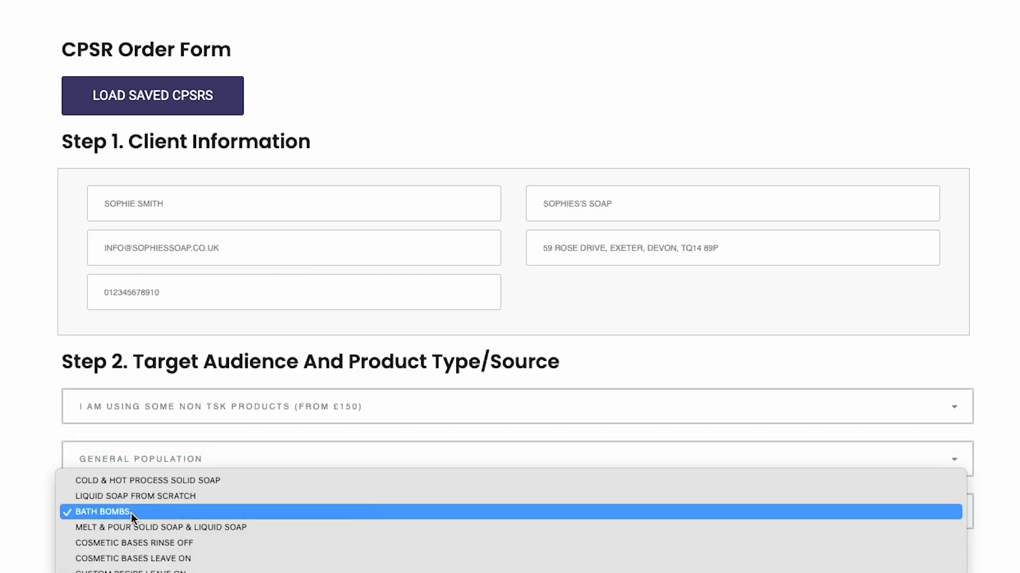
click(132, 512)
Attach the 2 safety documents and enter CITRIC ACID as a non-TSK base ingredient
scroll(131, 514, down, 3)
scroll(133, 514, down, 6)
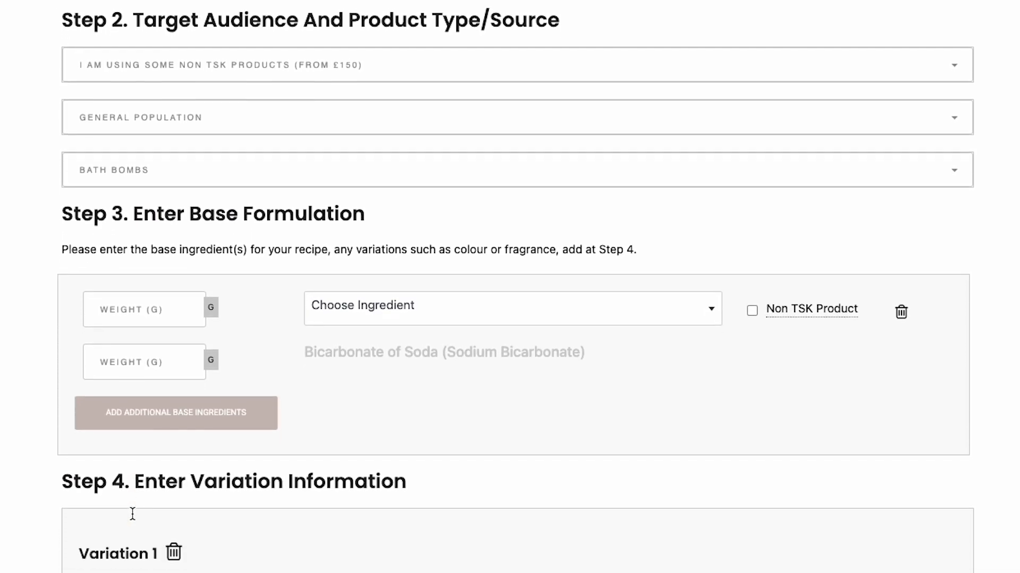
scroll(132, 517, down, 1)
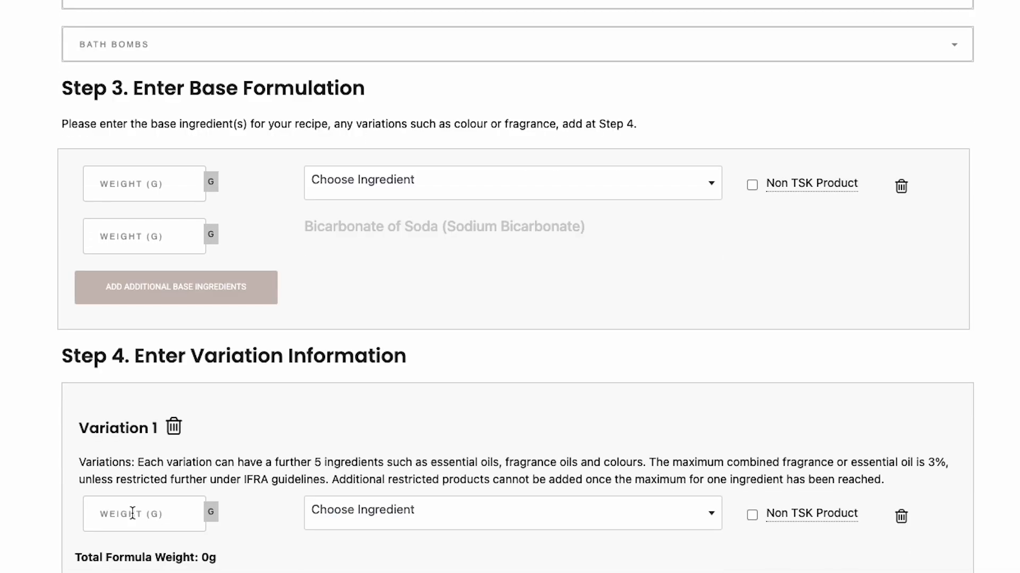
click(749, 191)
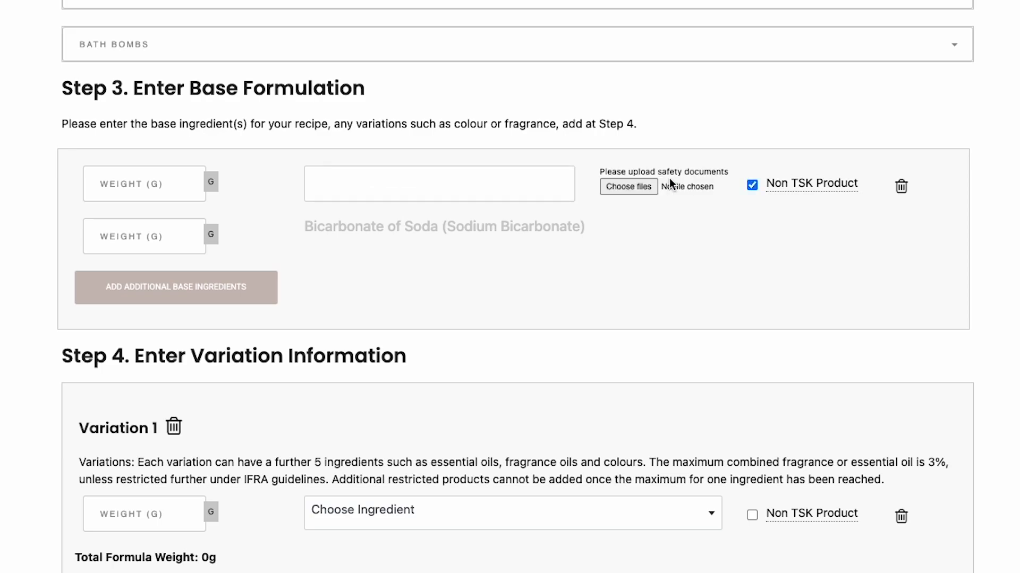
click(404, 181)
text(CITRIC ACID)
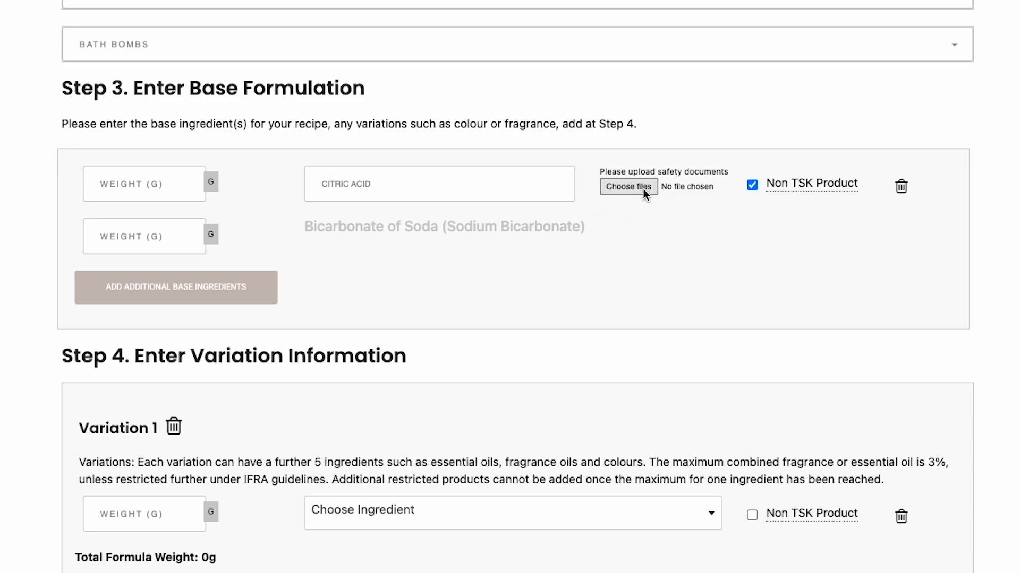
Give Citric Acid a weight of 200 g and add another base ingredient row
click(159, 185)
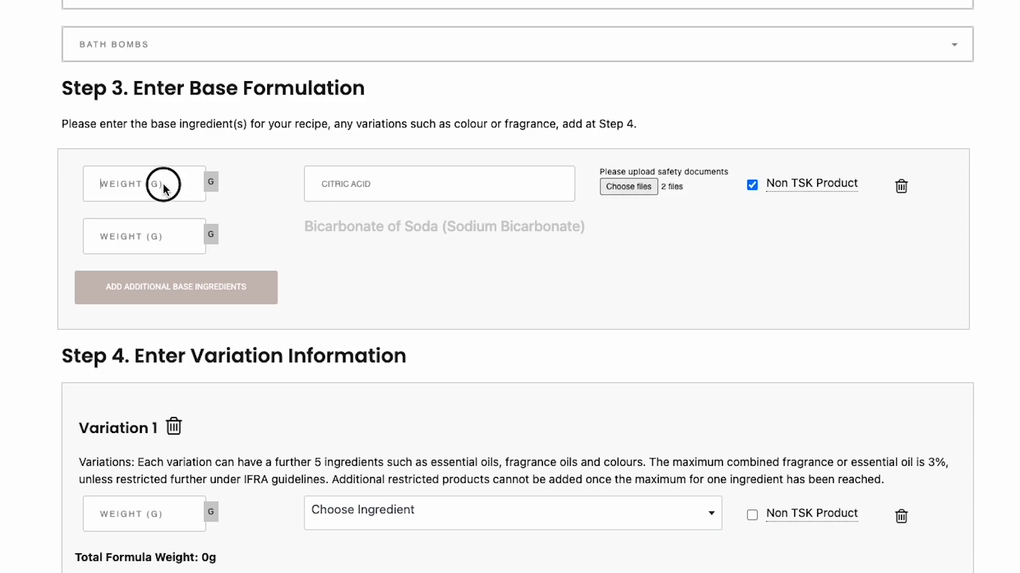
text(200)
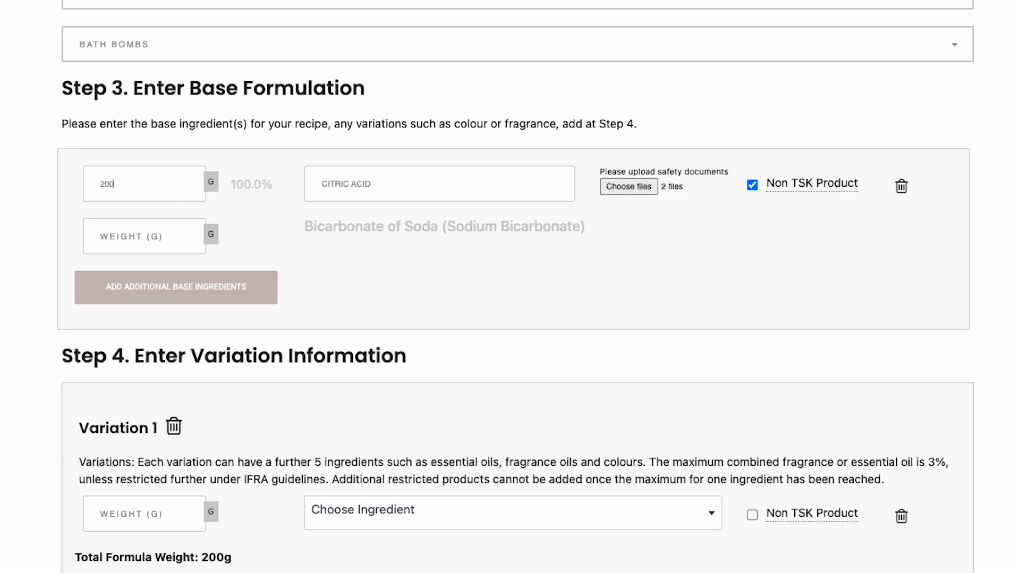
click(243, 289)
click(387, 227)
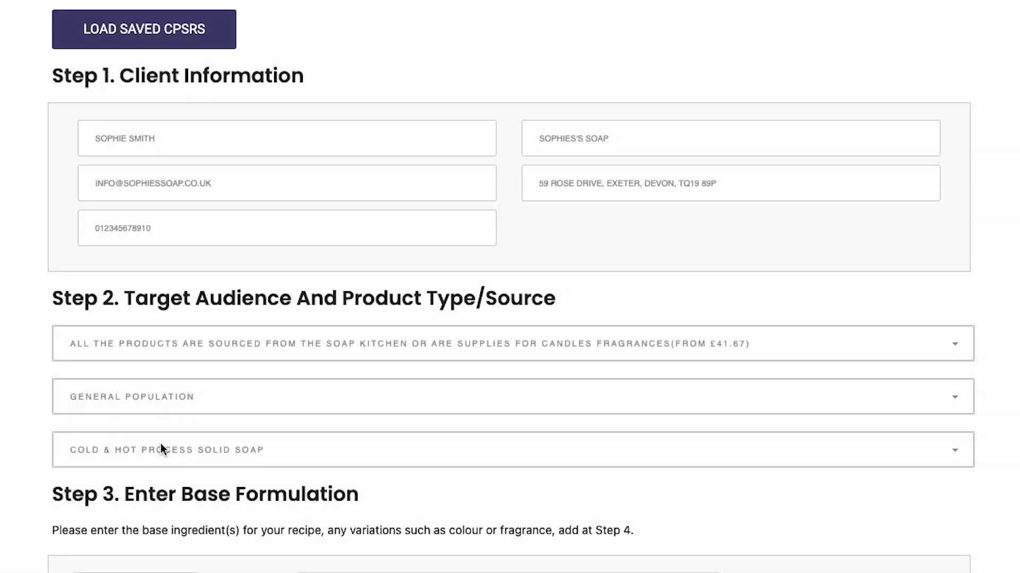
Set product type to Cold & Hot Process Solid Soap and add 225 g of Olive Oil, Pomace
click(161, 449)
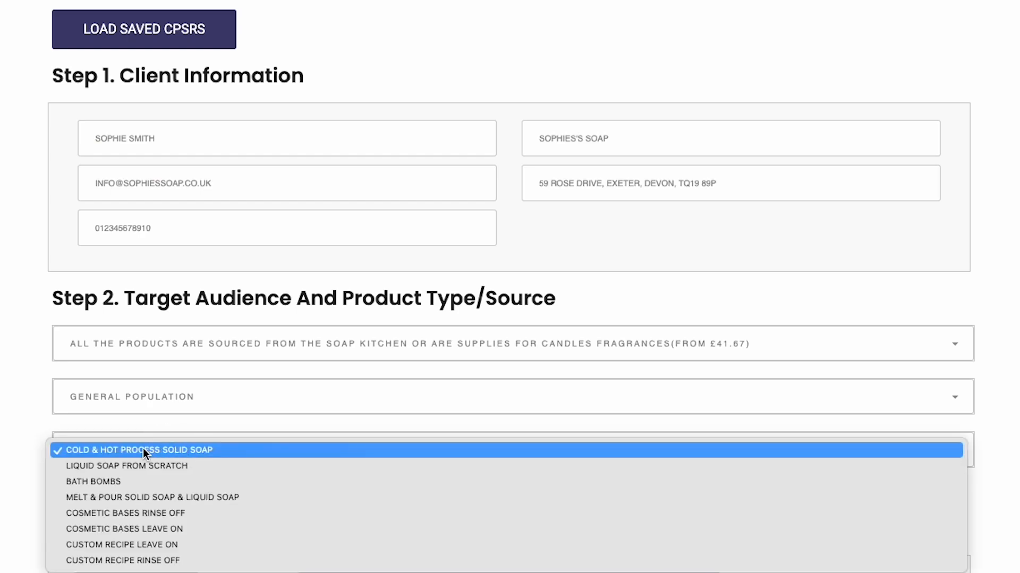
click(142, 450)
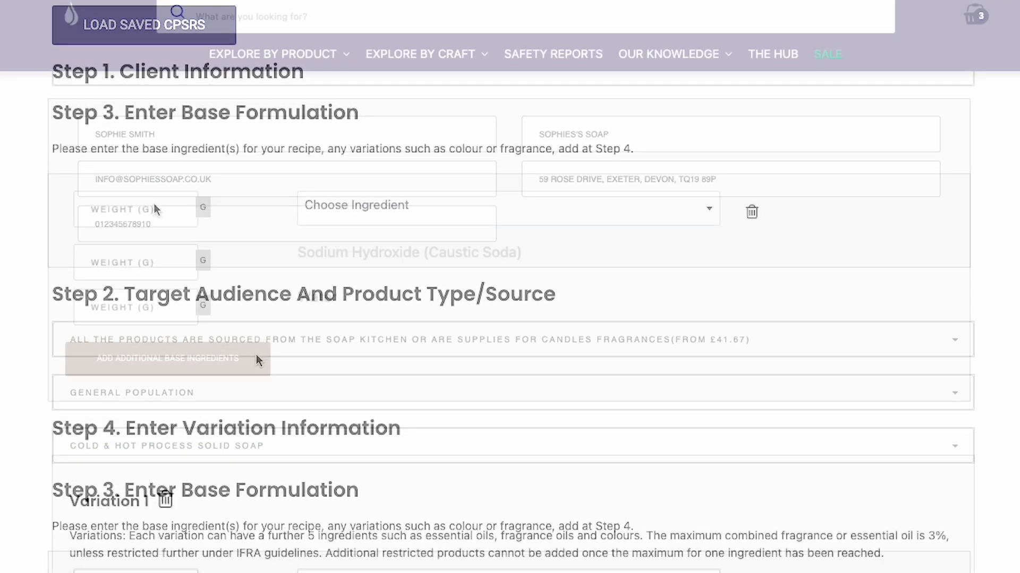
click(440, 195)
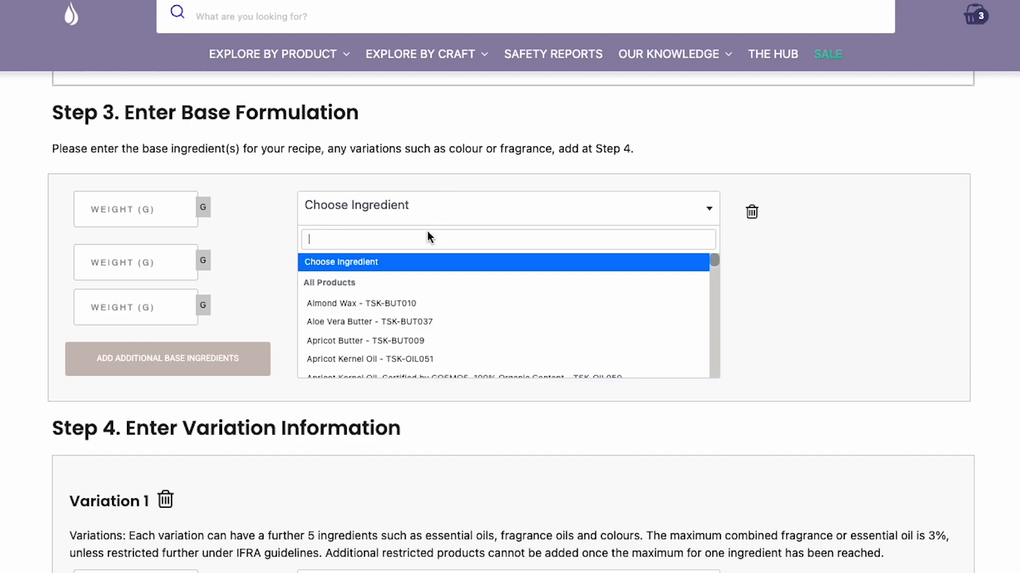
text(Oil)
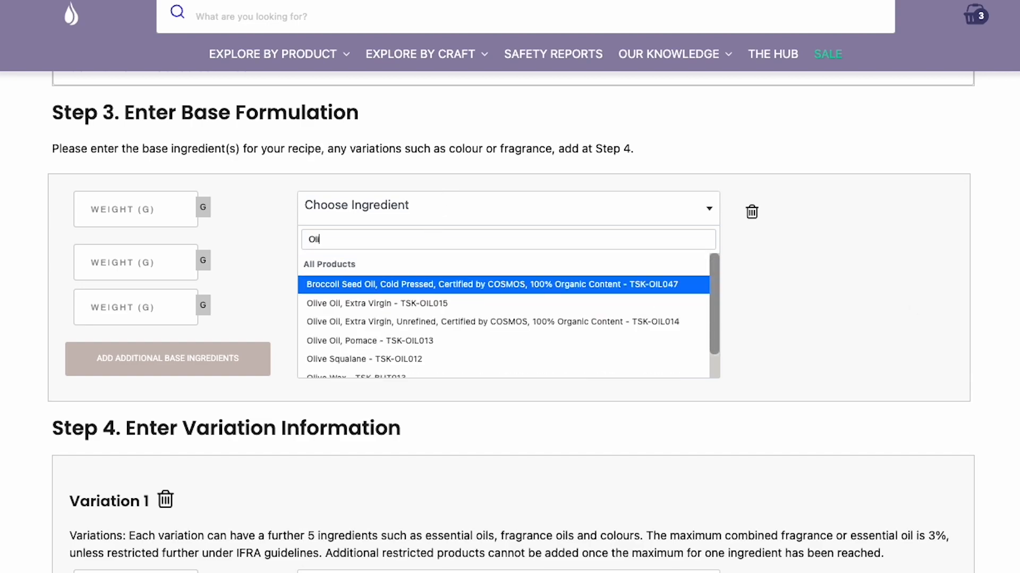
text(ve)
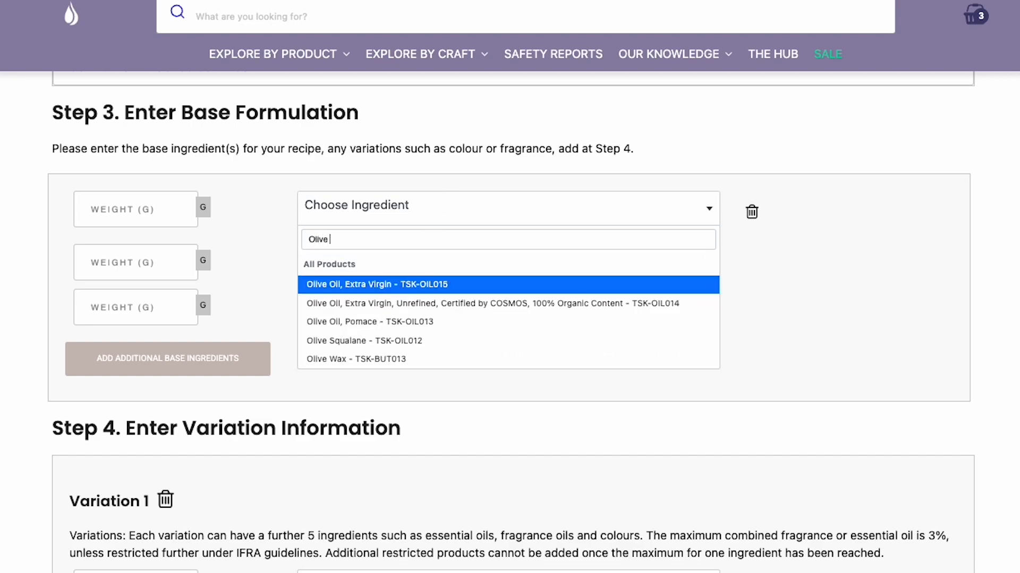
click(388, 326)
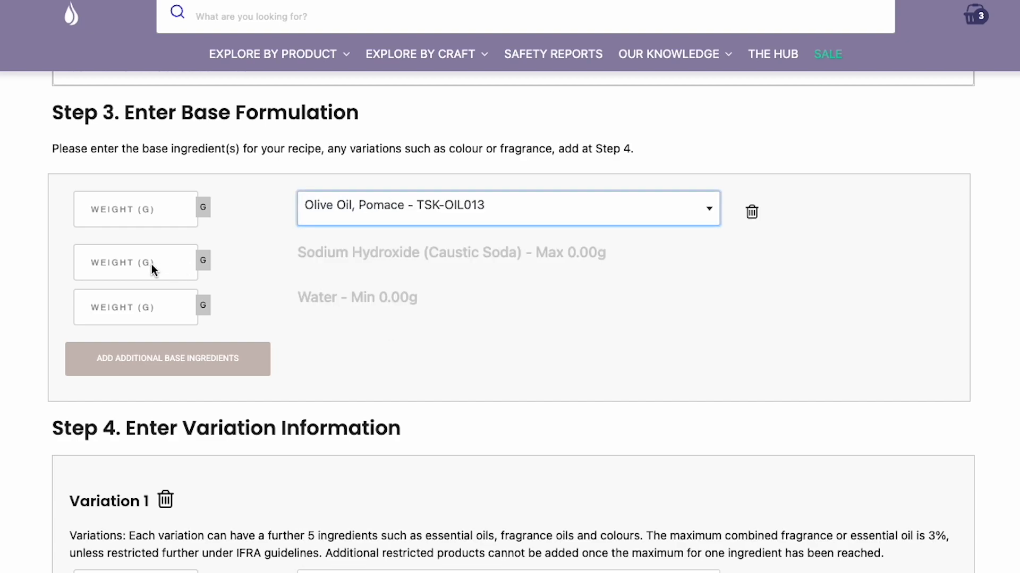
click(171, 212)
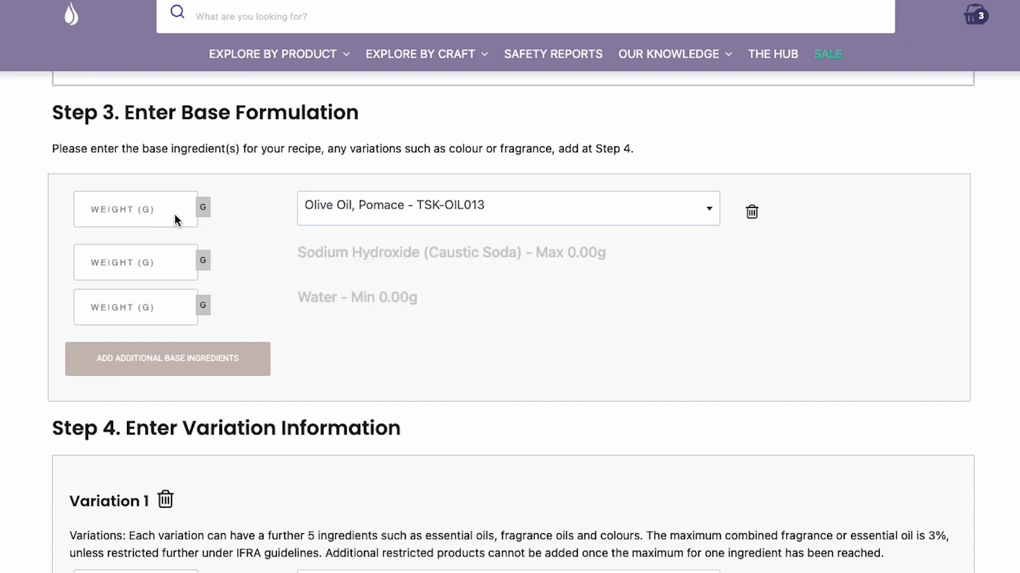
text(225)
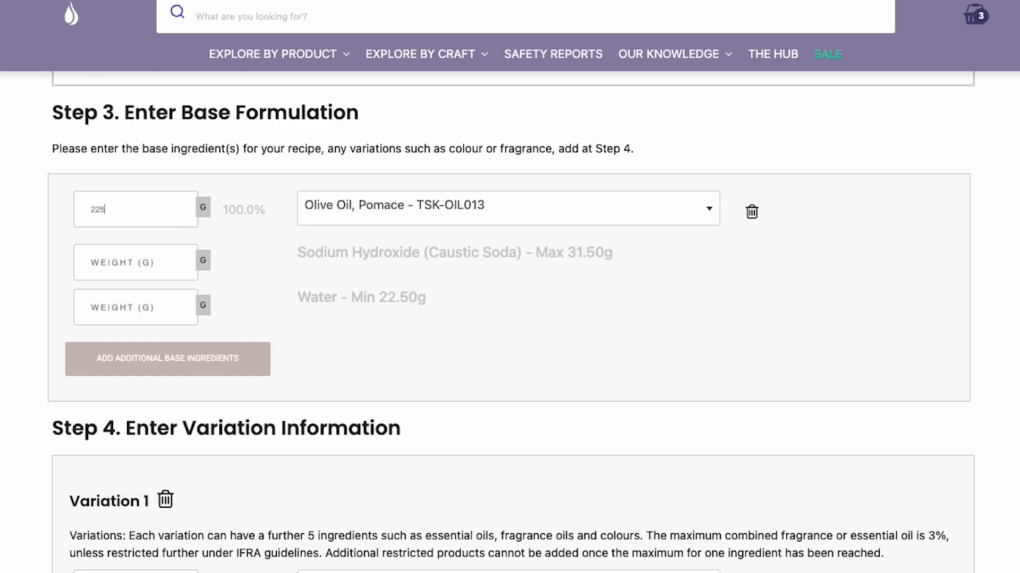
Add a second row with Shea Butter, Refined and enter a weight of 180
click(214, 351)
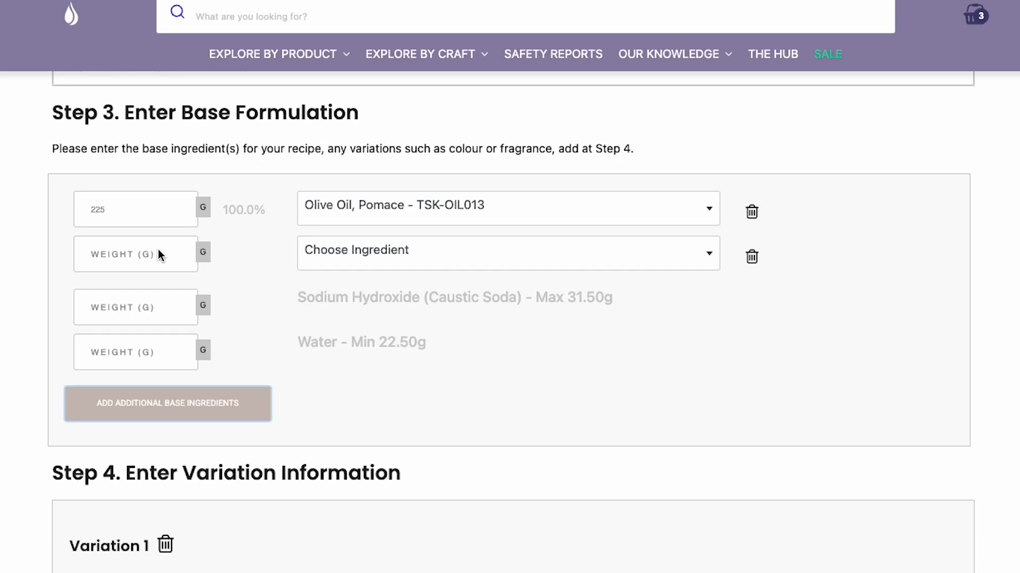
click(471, 253)
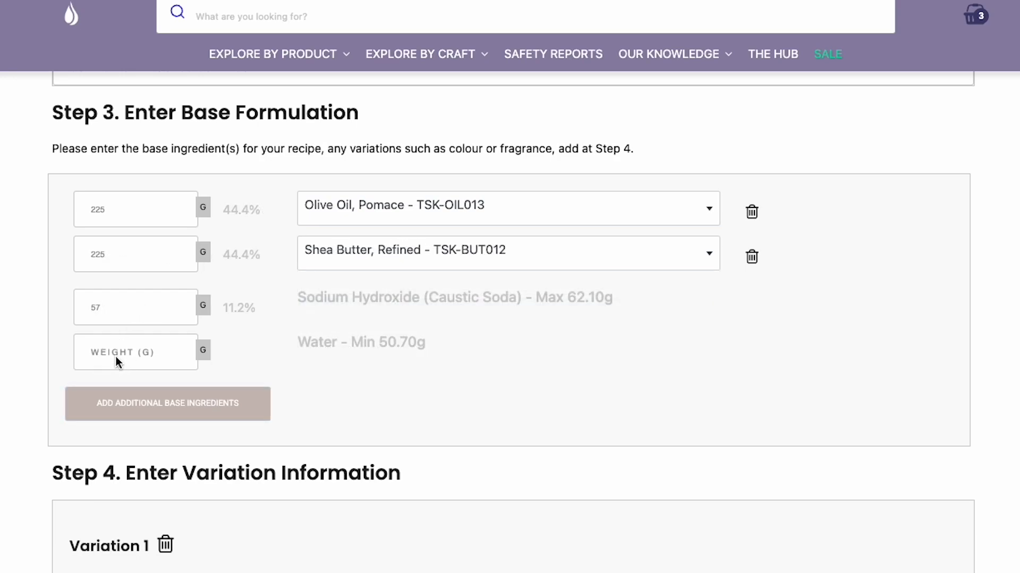
text(180)
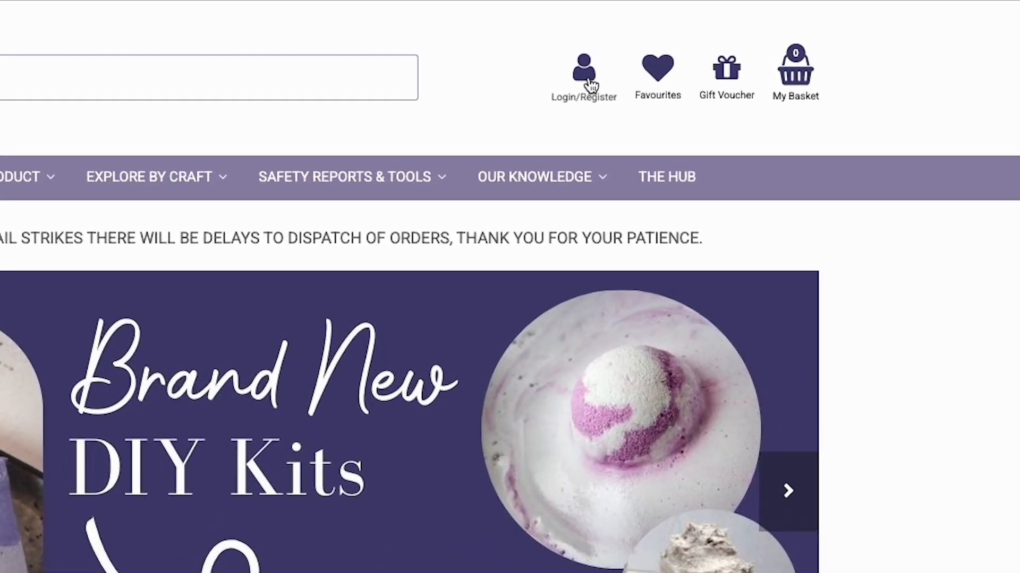
Log in with the account e-mail and password and open My CPSR's
click(678, 33)
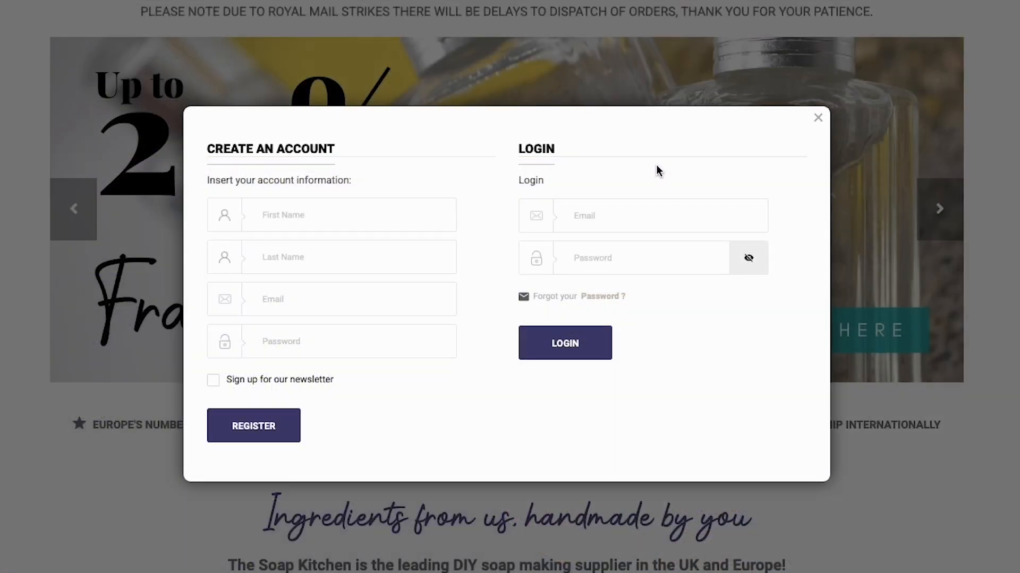
click(596, 220)
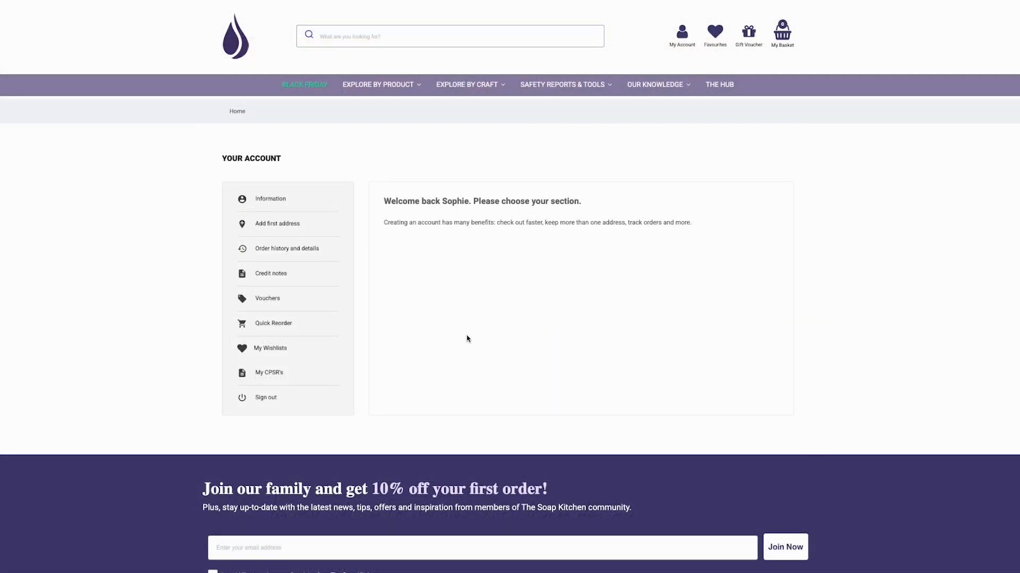
click(274, 373)
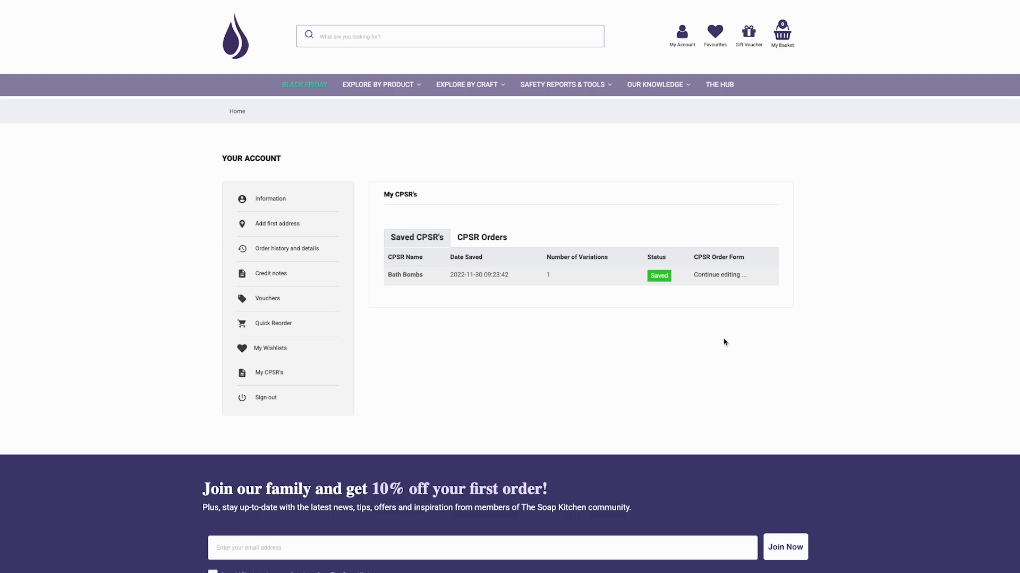
Reopen the saved Bath Bombs CPSR for editing
click(712, 275)
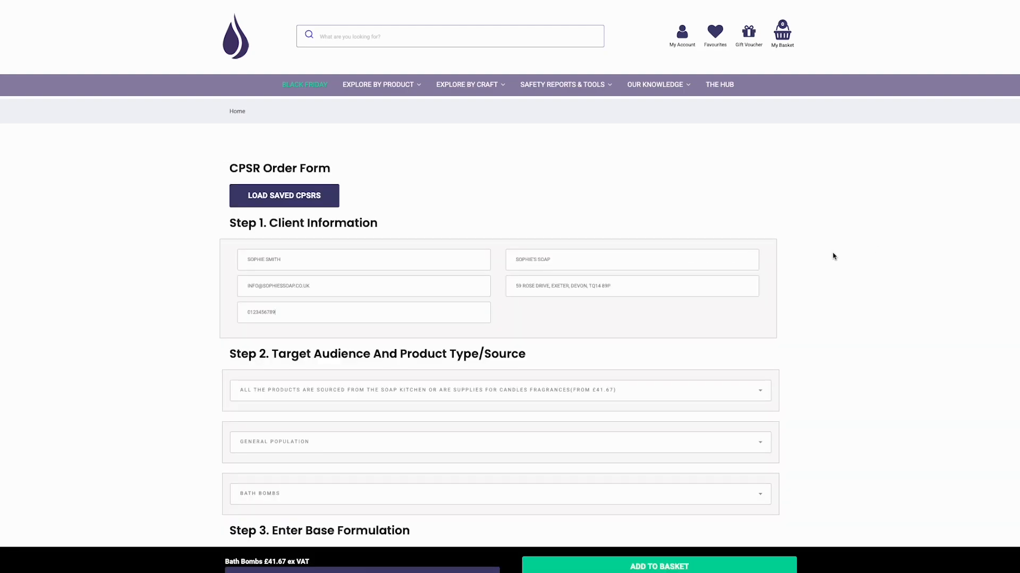
scroll(833, 256, down, 5)
scroll(831, 256, down, 4)
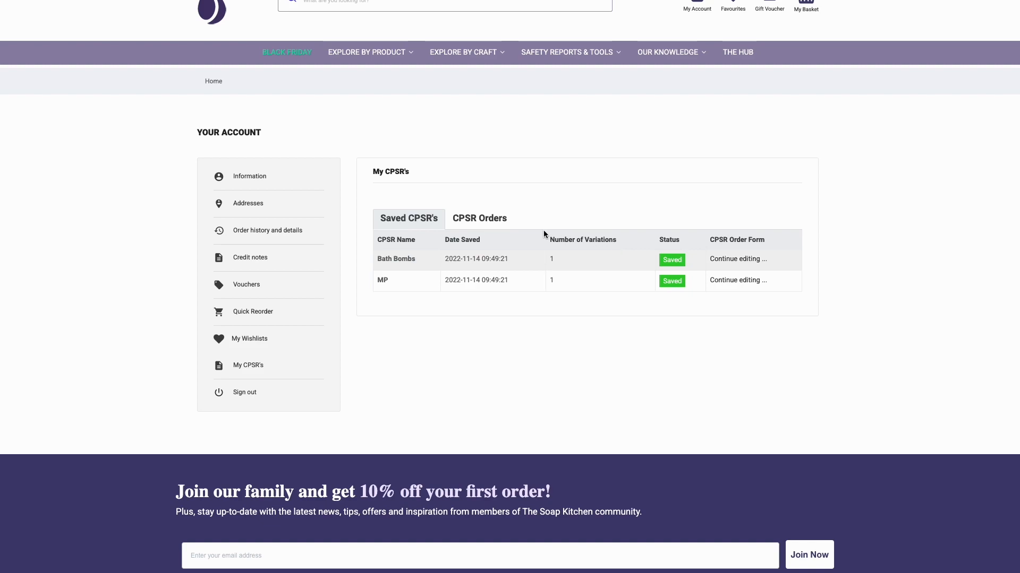
Show the CPSR Orders list and view the order details for CPSR #113
click(489, 224)
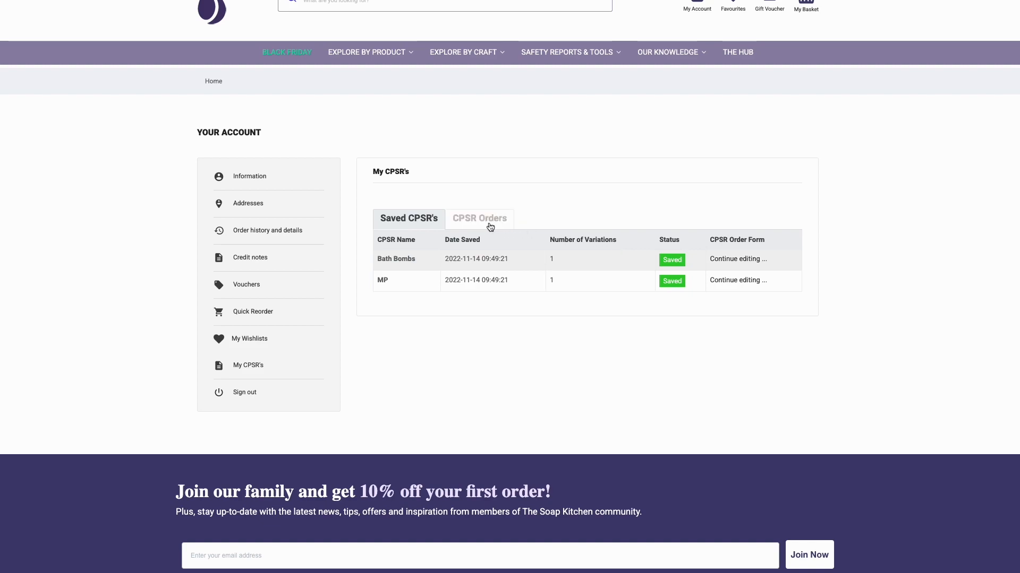
click(490, 227)
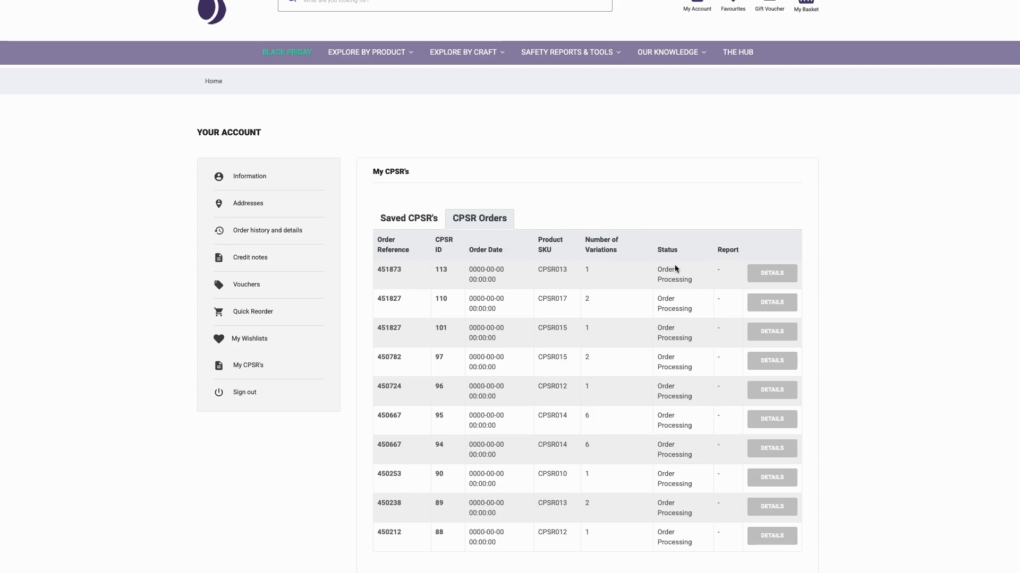
click(760, 274)
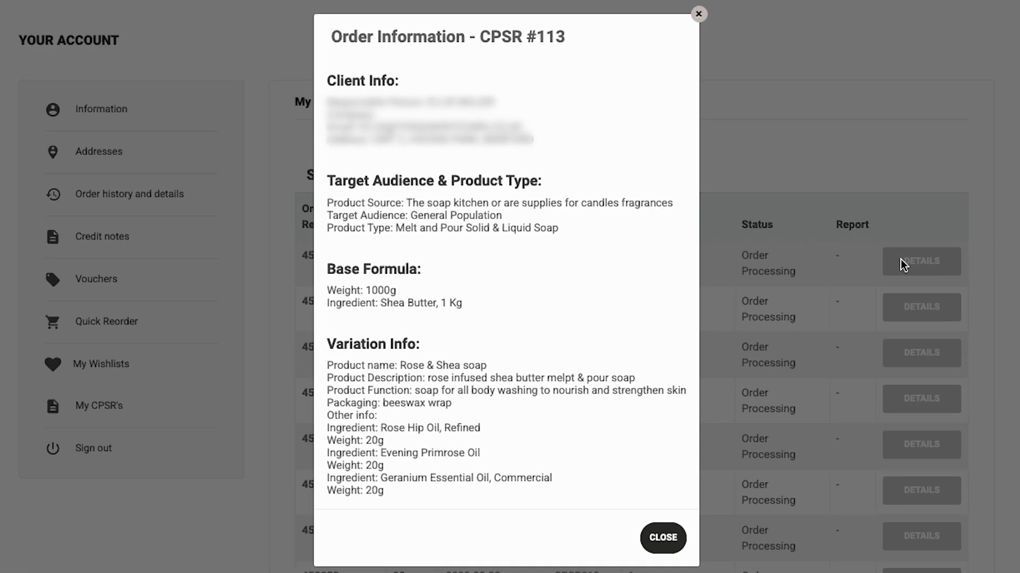